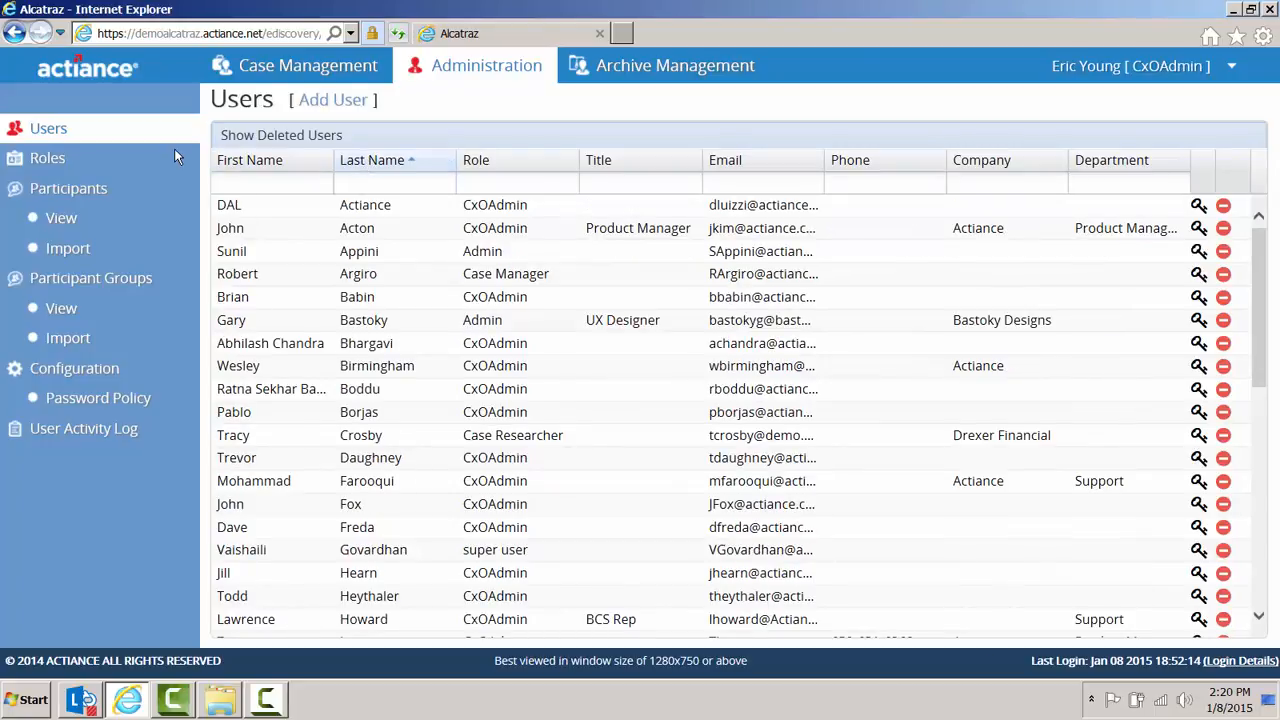
- Review the Case Manager role's permissions for role management, case preservation and administration configuration, closing the role without saving
click(59, 170)
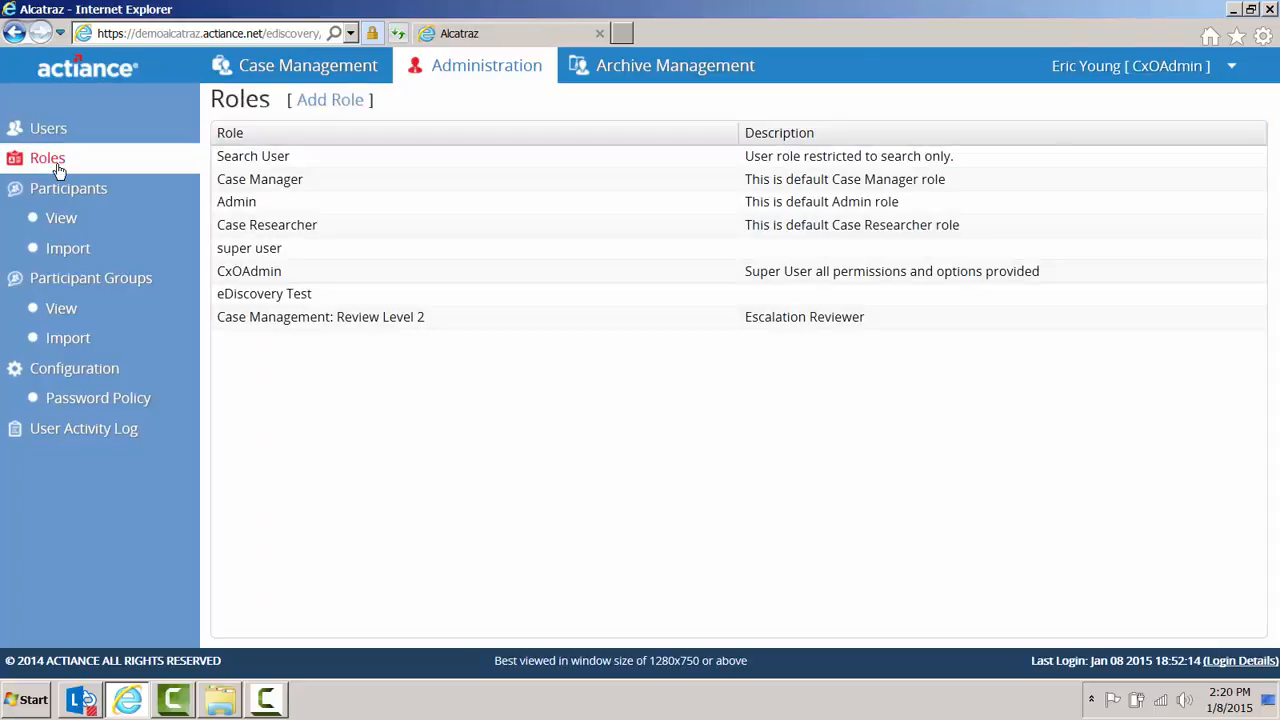
click(240, 182)
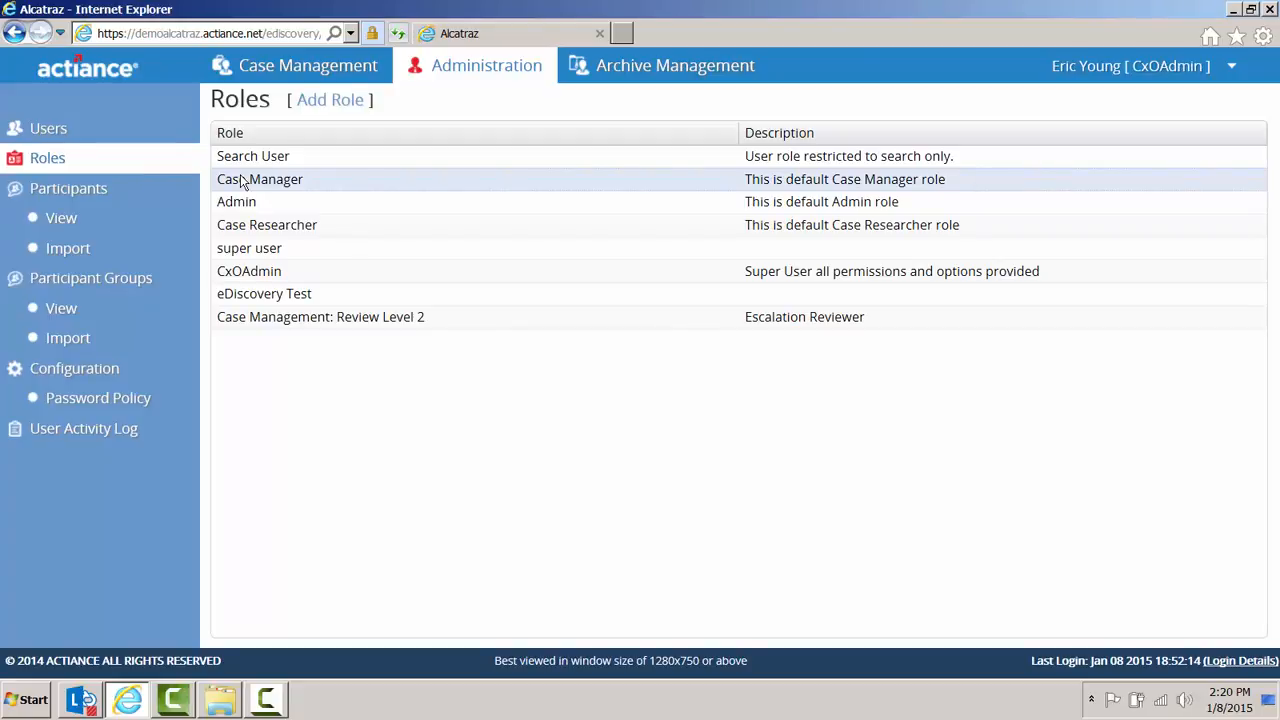
double_click(240, 182)
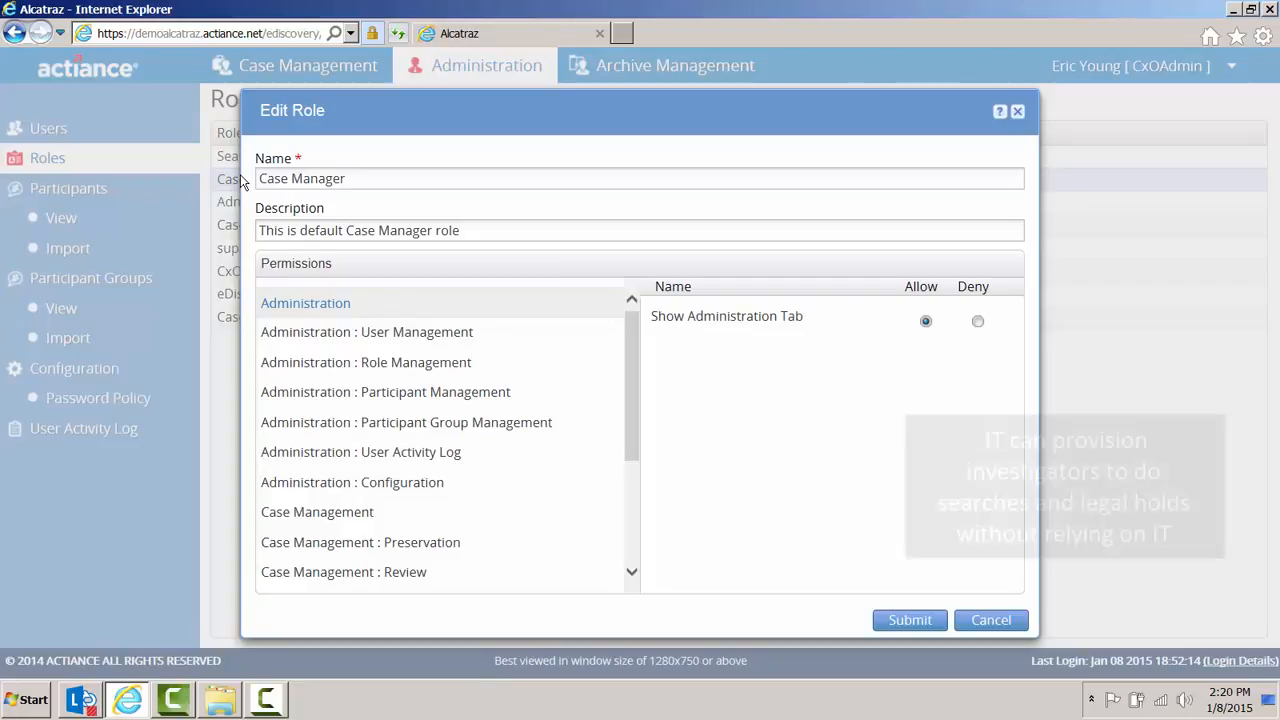
click(365, 364)
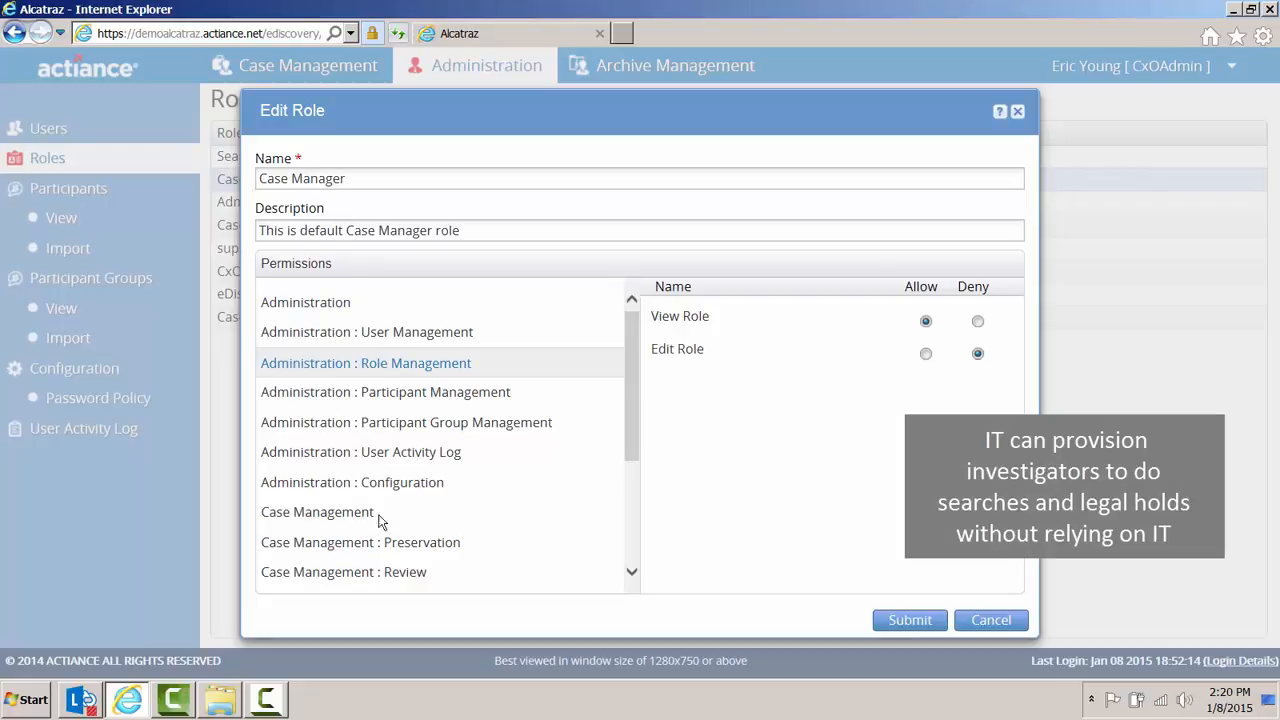
click(382, 547)
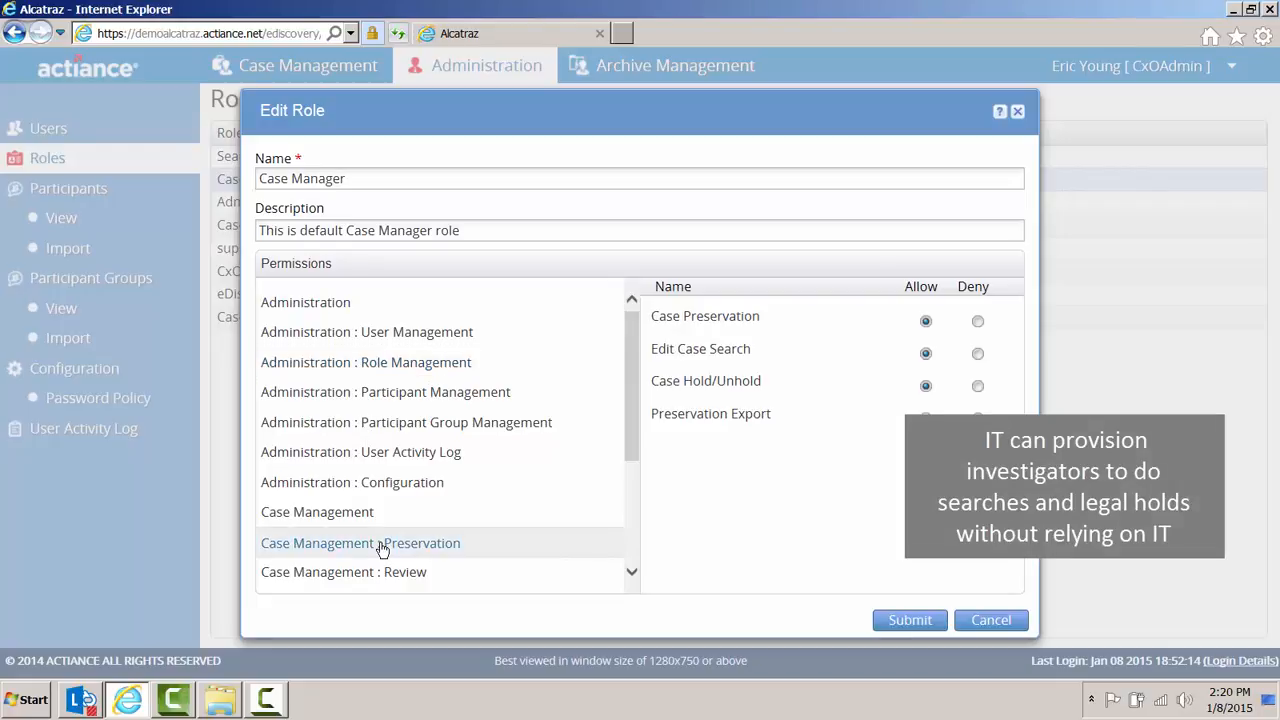
click(390, 487)
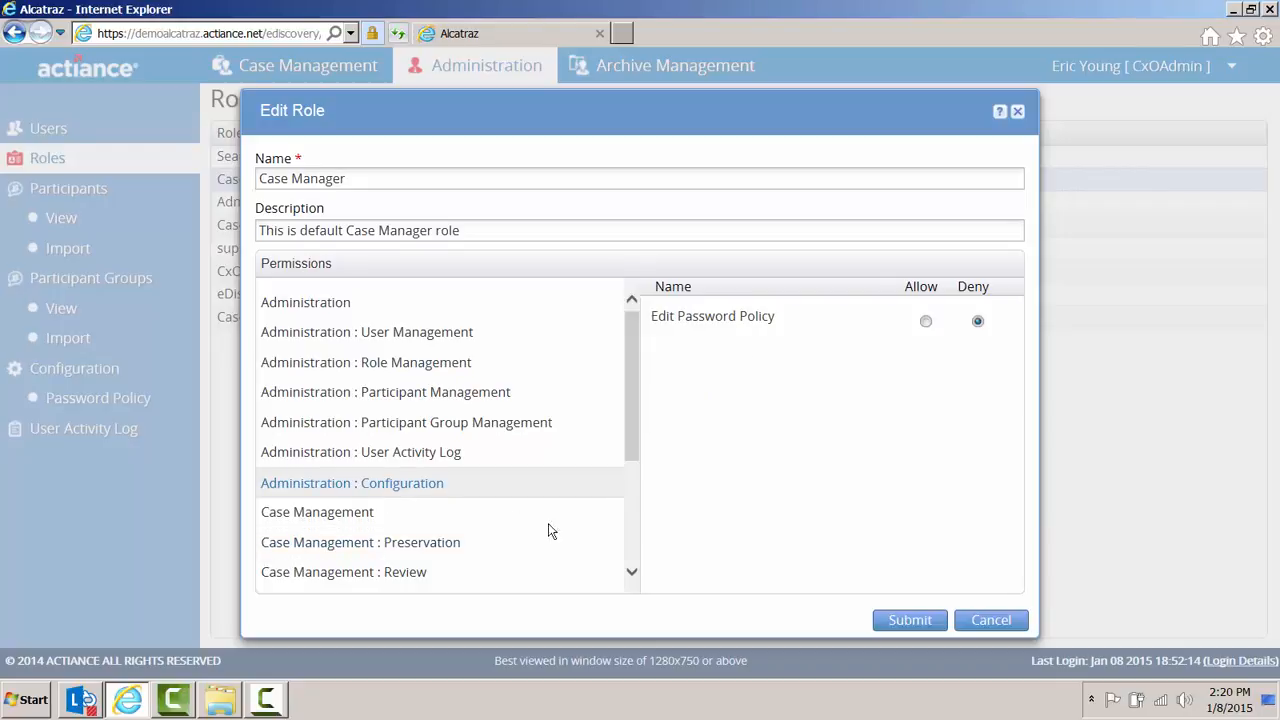
click(1002, 621)
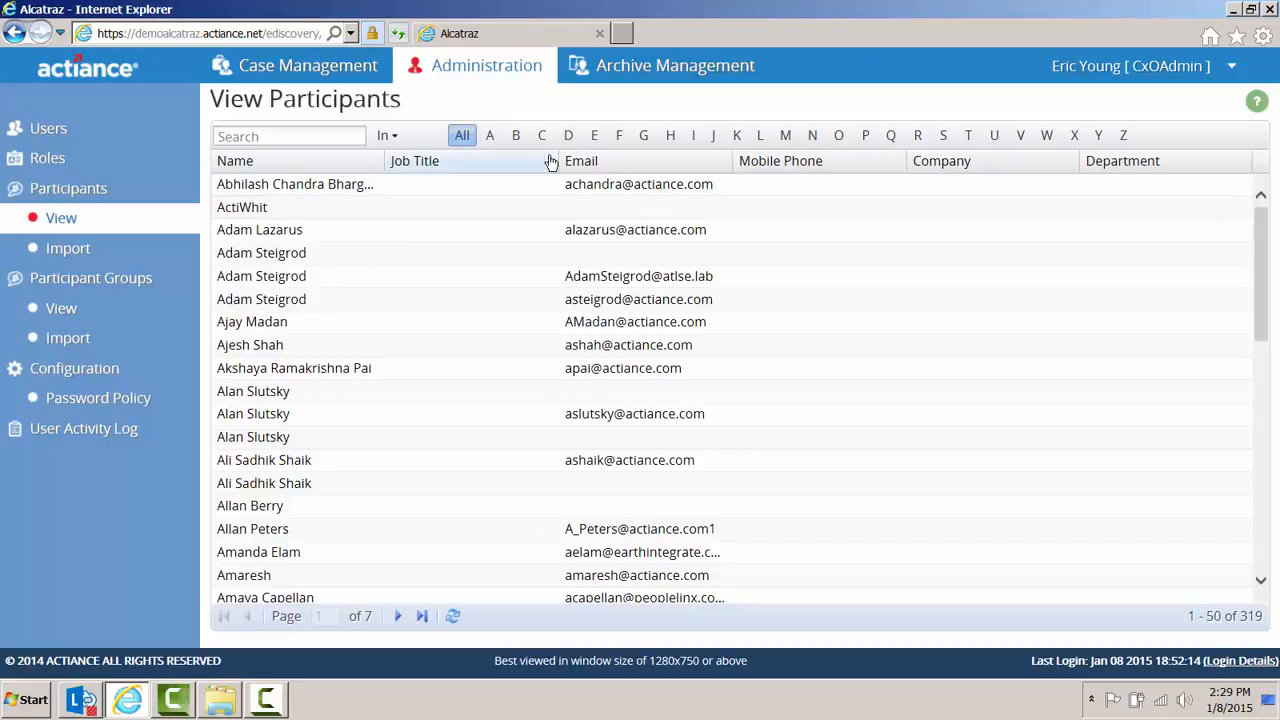
- Filter the participants by letter E, examine the Sales department participant's network identities, and open the participant groups view
click(597, 136)
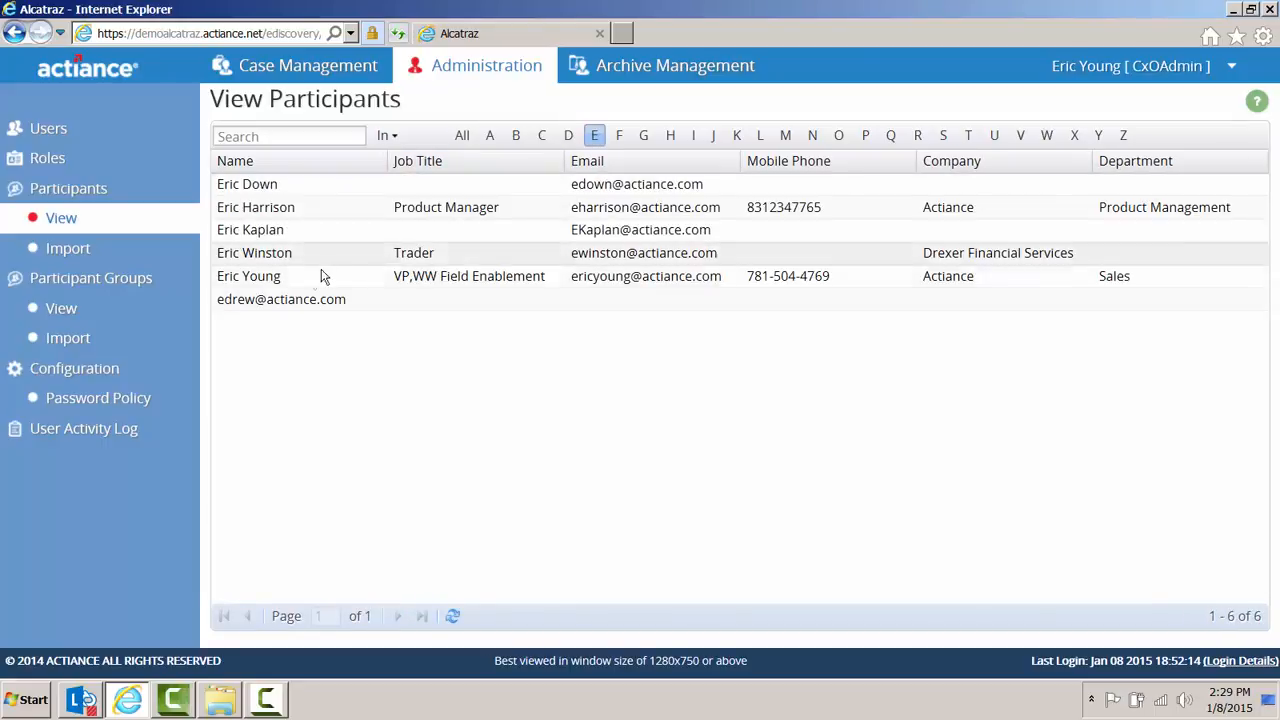
click(296, 276)
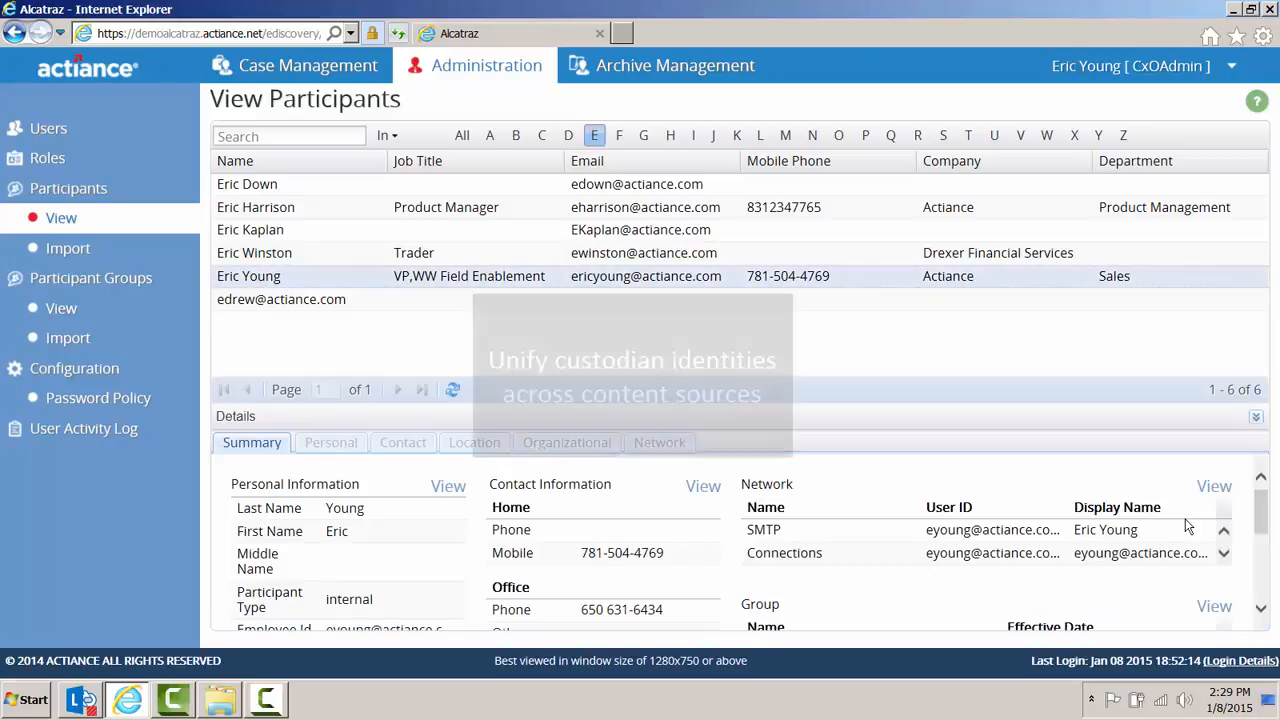
click(1224, 556)
click(1224, 556)
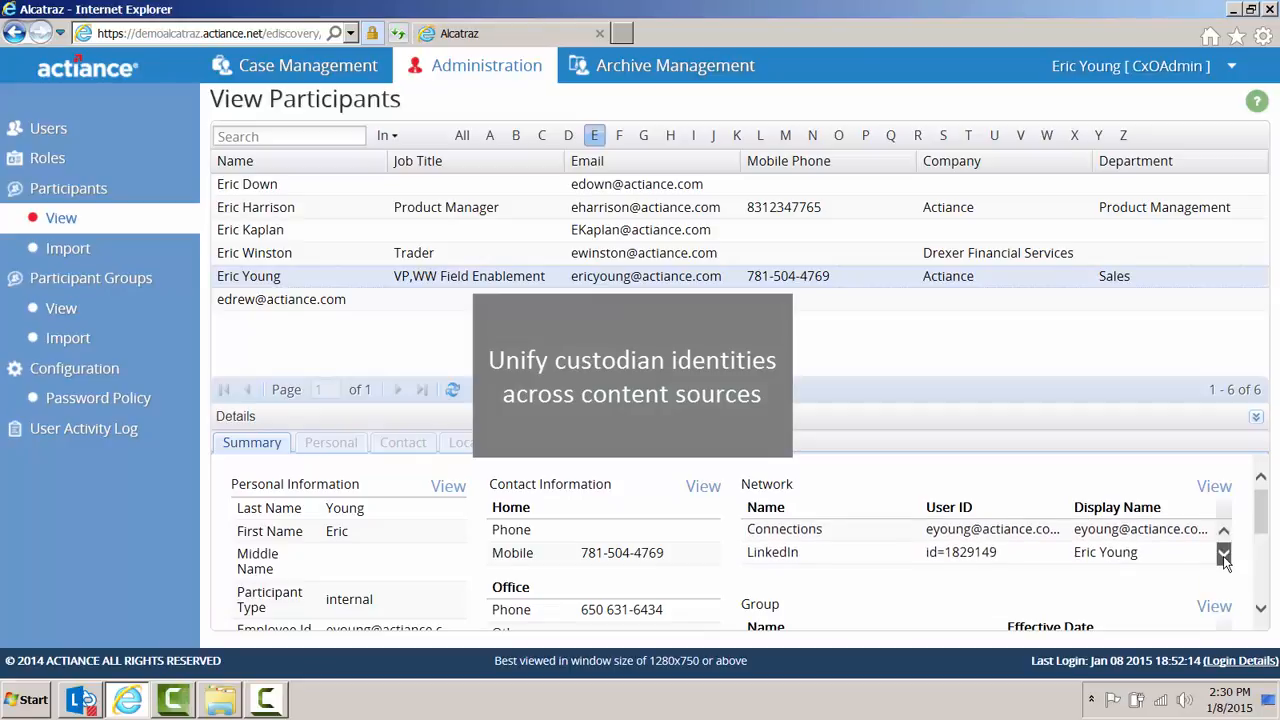
click(1224, 556)
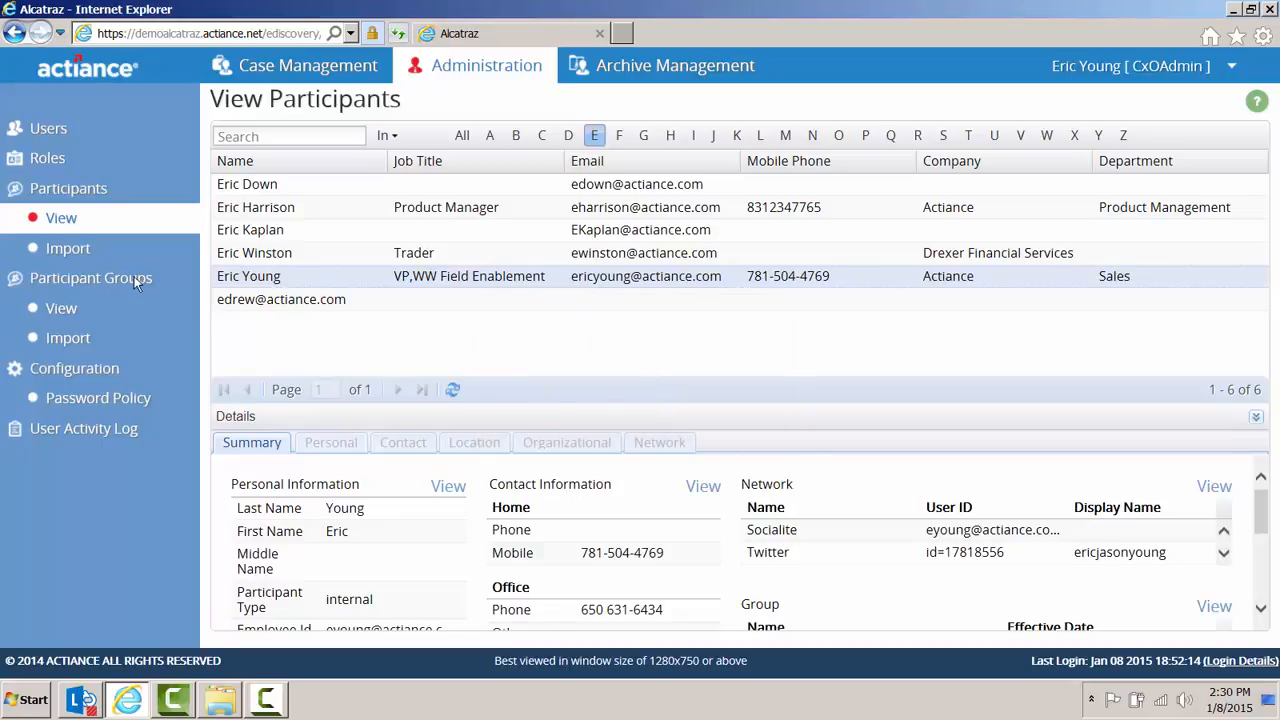
click(58, 311)
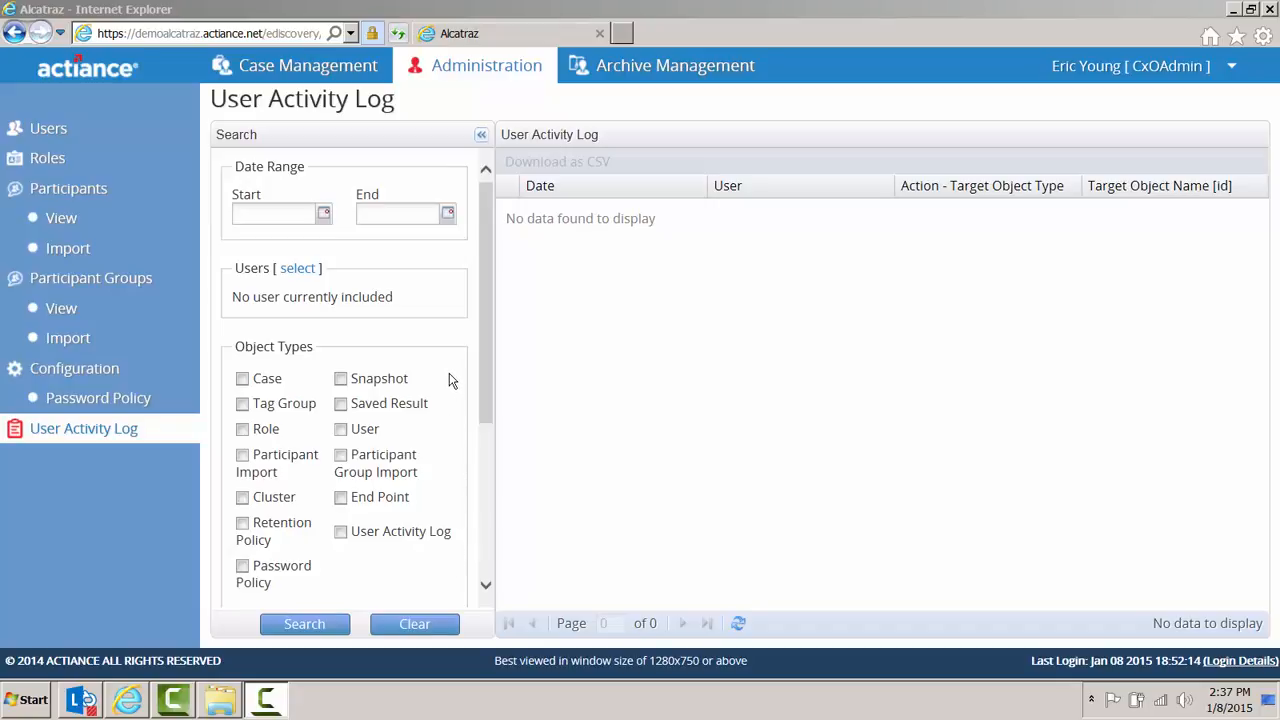
- Search the user activity log for Case and Role objects from 11/01/2014 to 01/08/2015
click(242, 380)
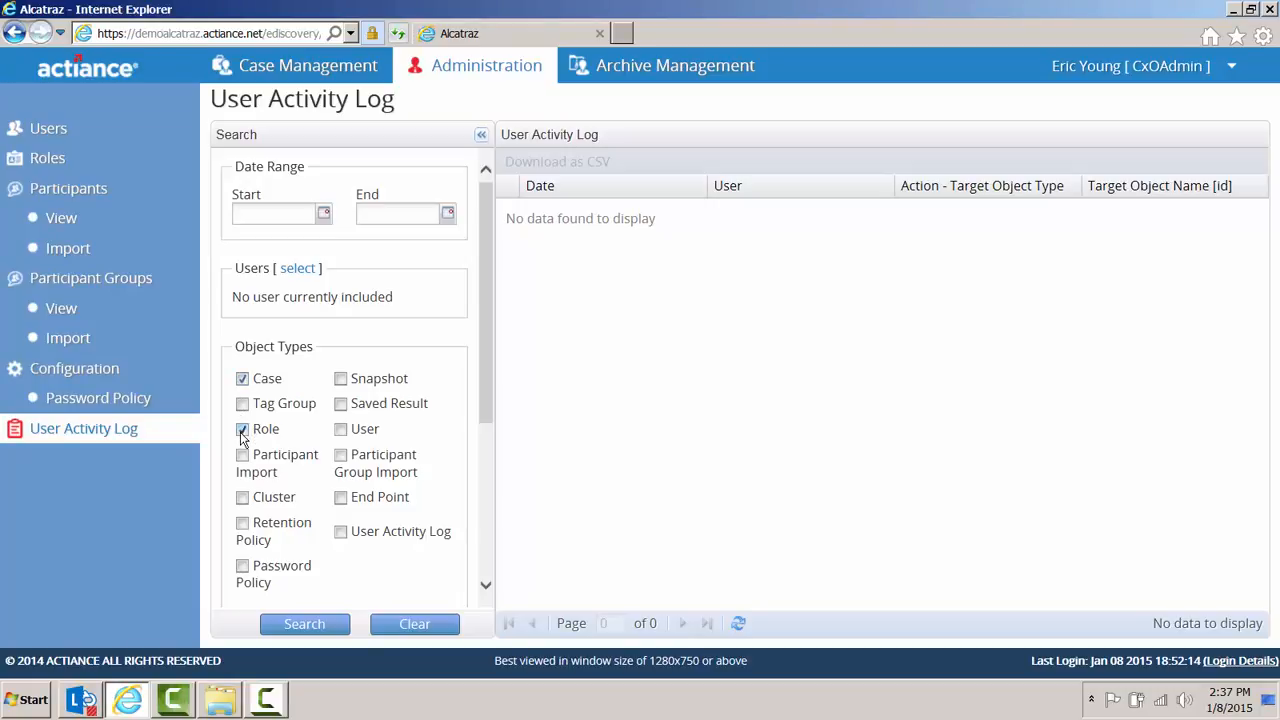
click(323, 214)
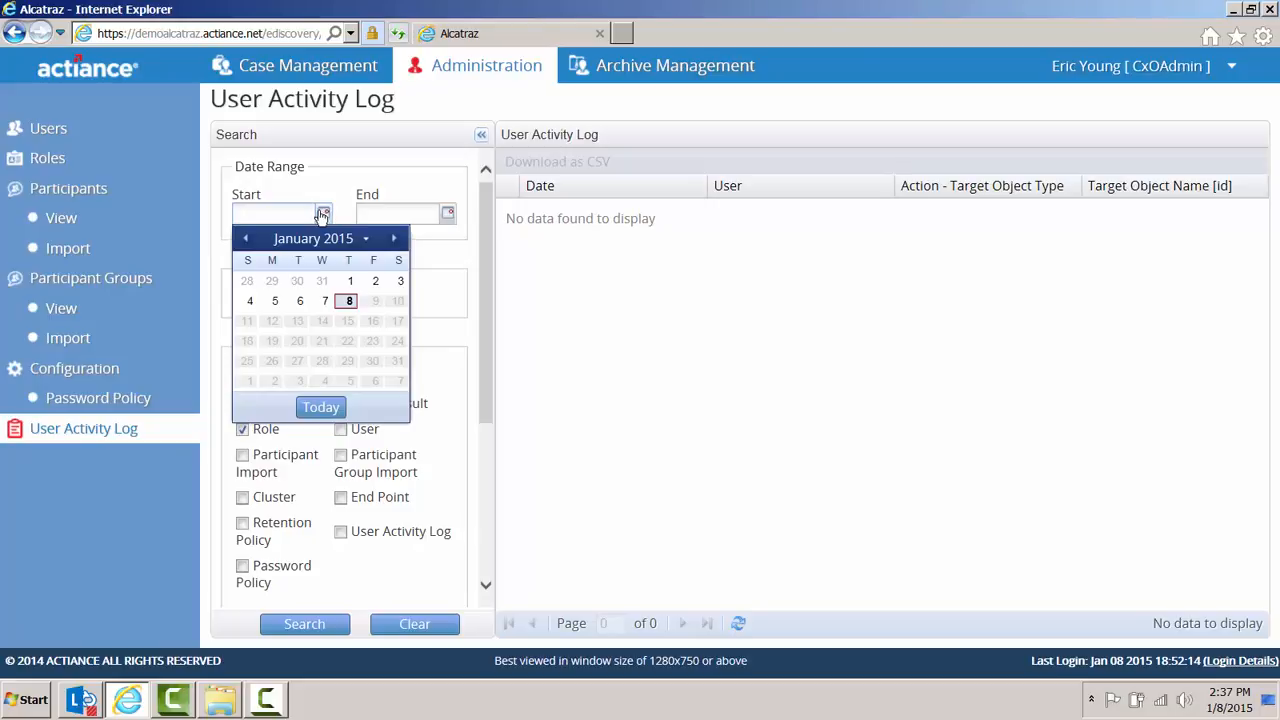
click(245, 238)
click(245, 238)
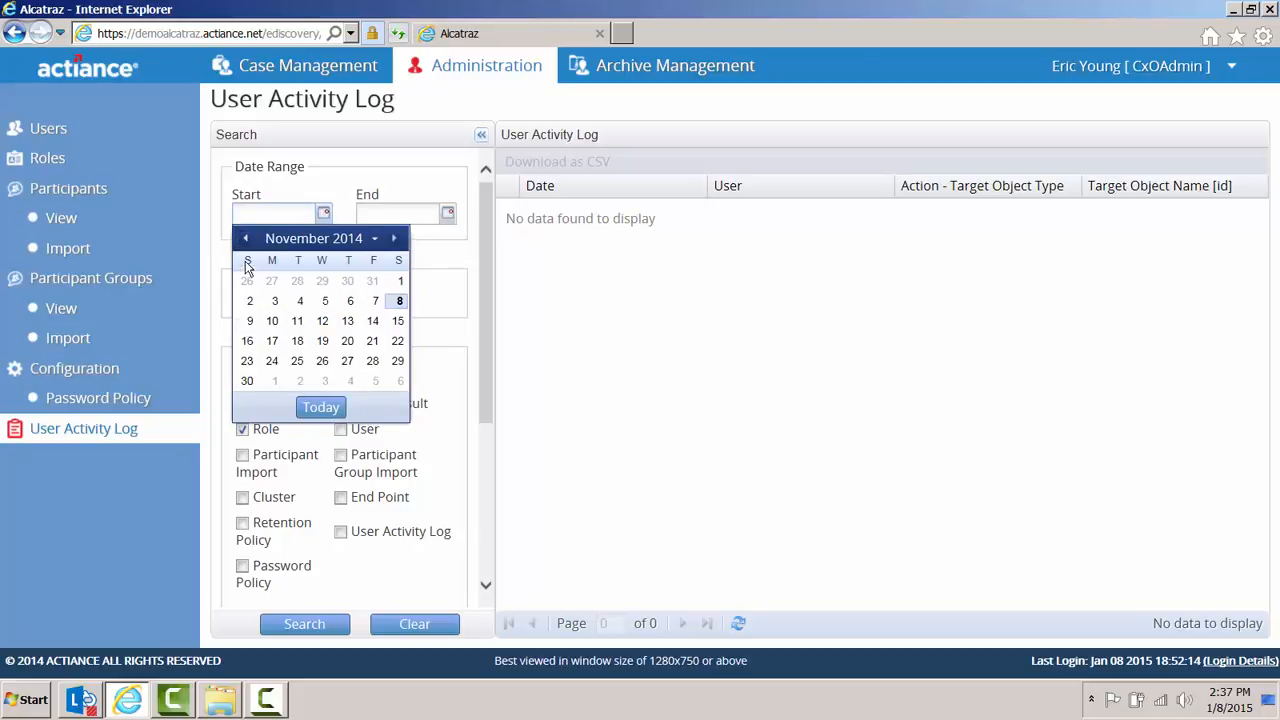
click(401, 284)
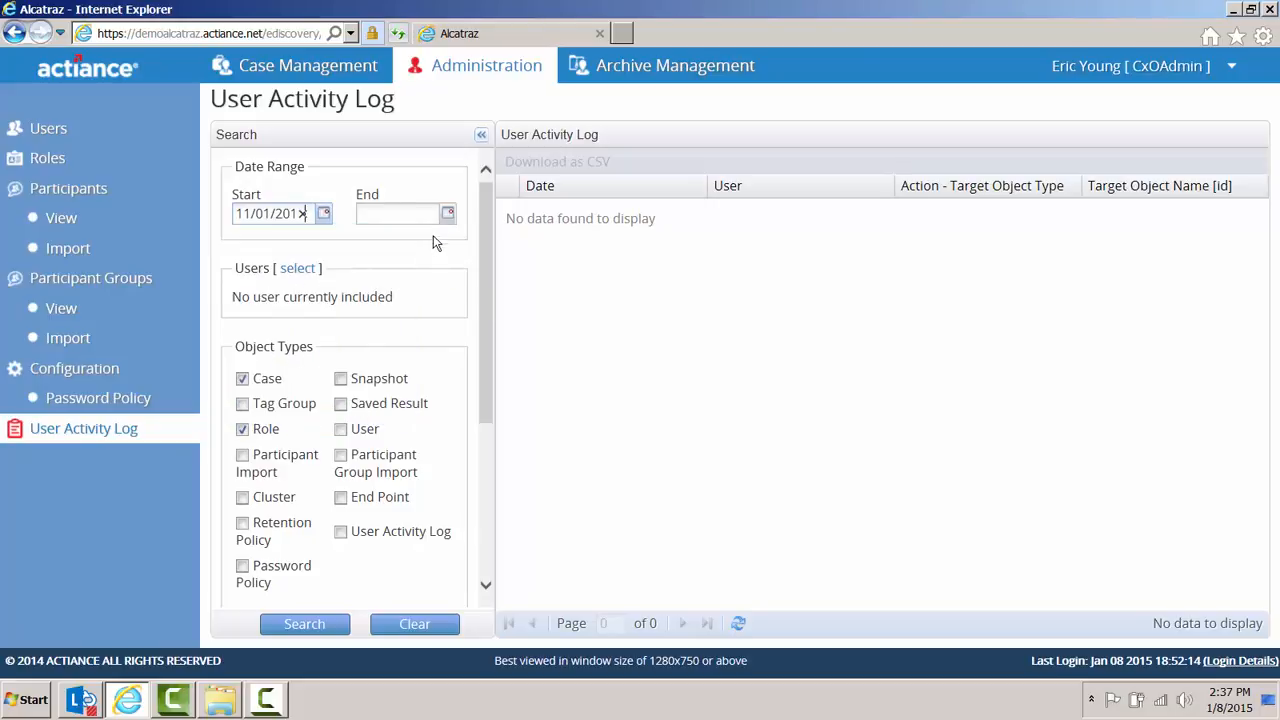
click(447, 214)
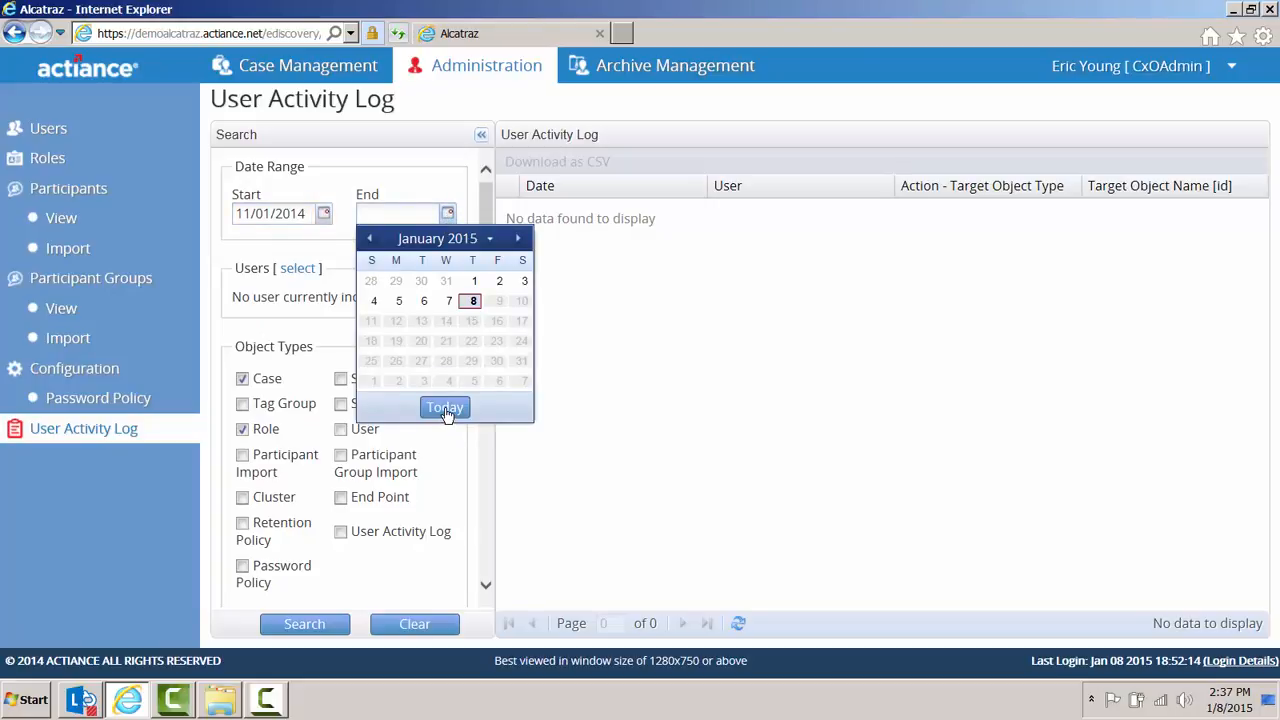
click(445, 407)
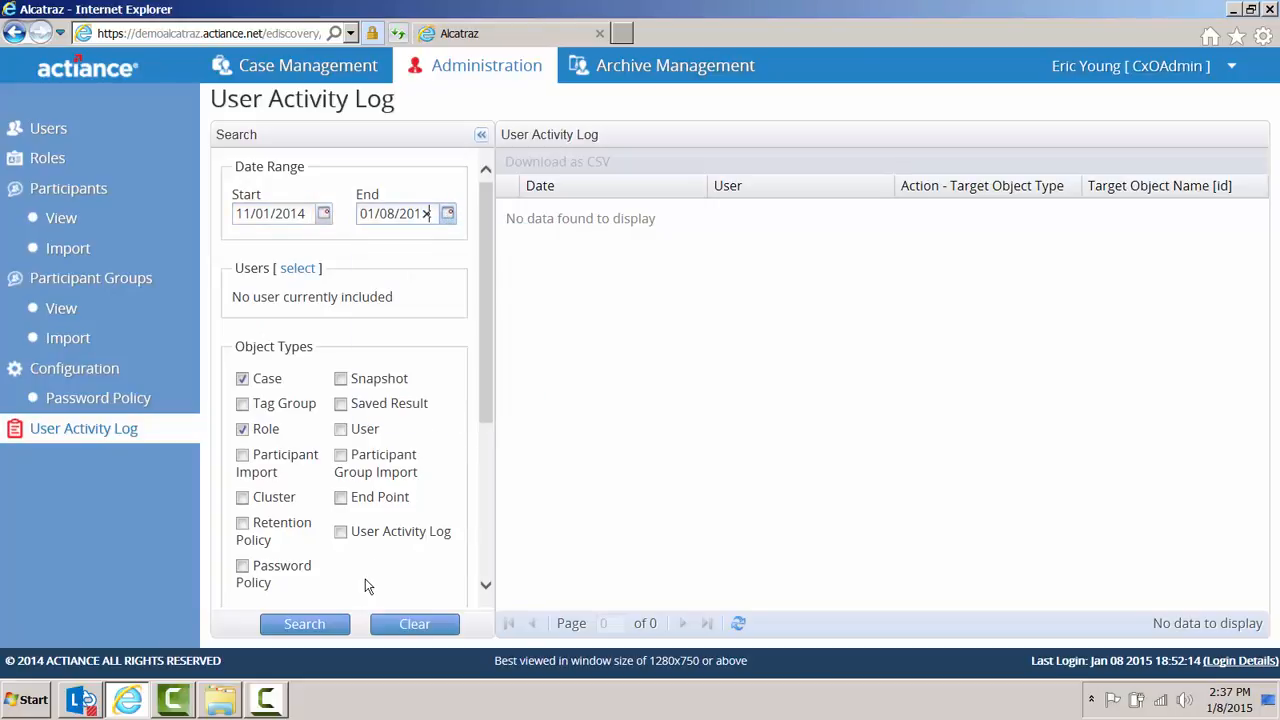
click(323, 625)
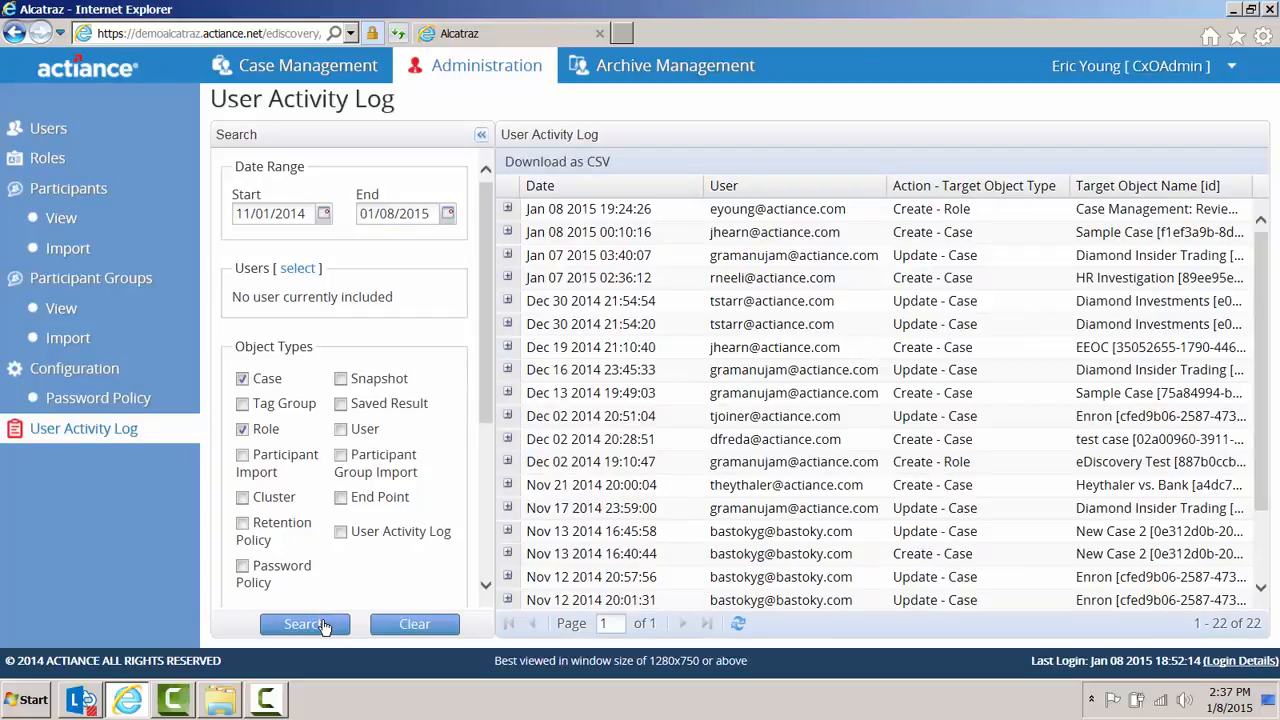
- Examine the modified fields of the two most recent activity log entries, collapsing each entry again
click(508, 209)
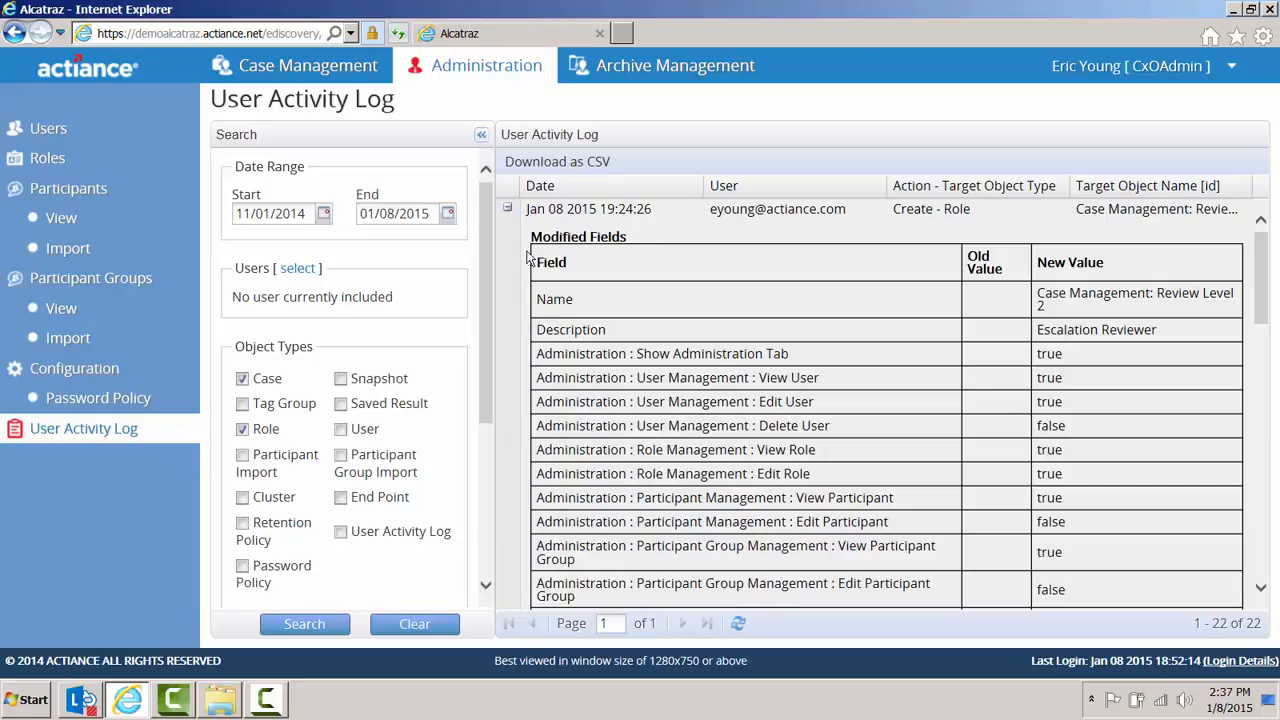
click(508, 209)
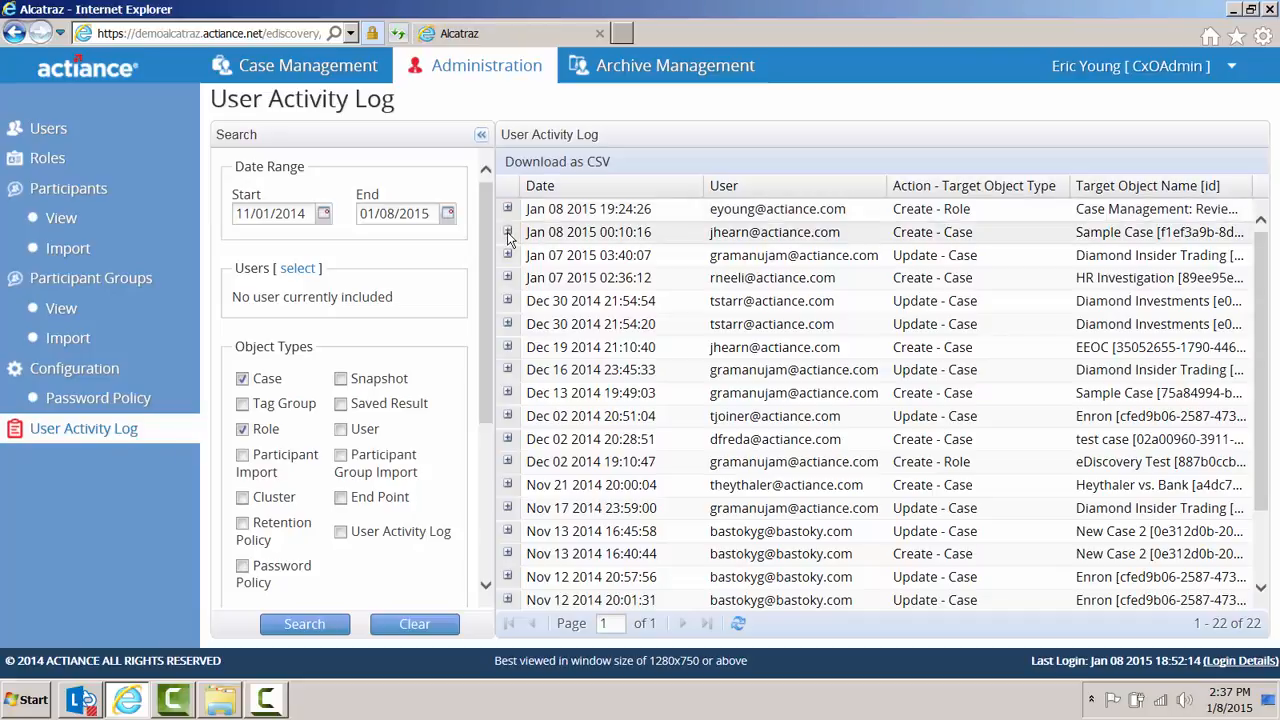
click(508, 233)
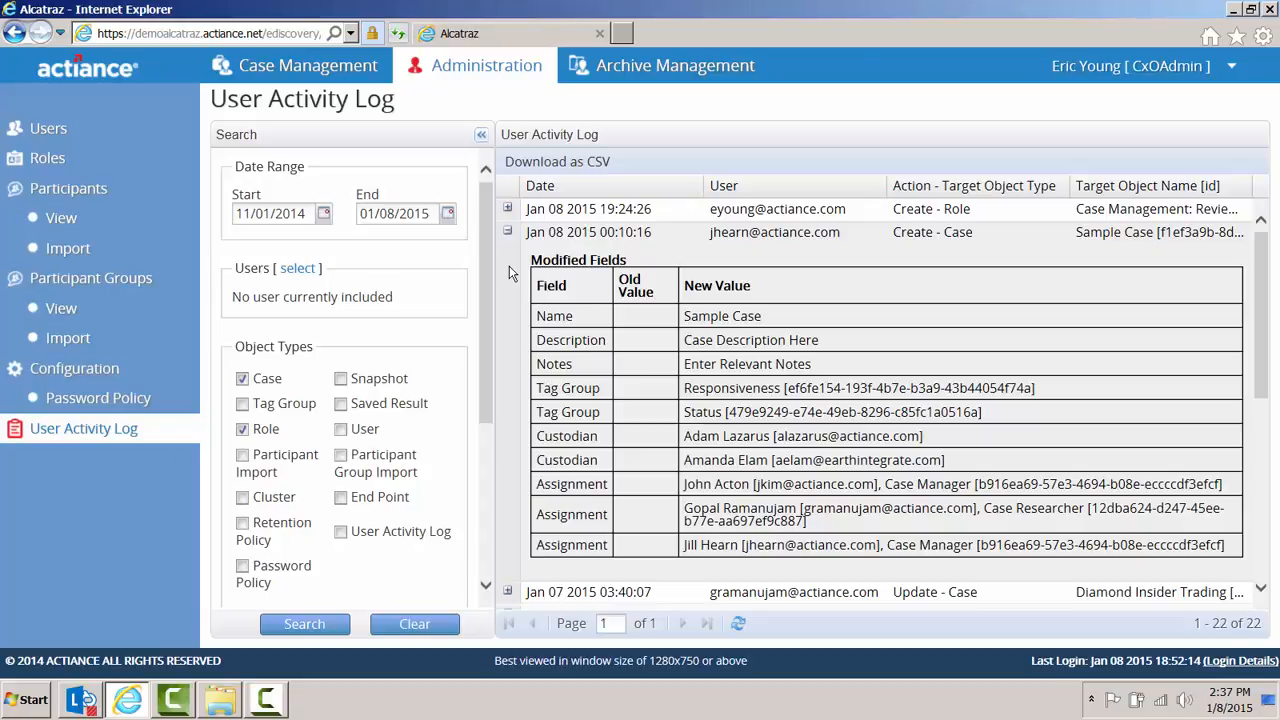
click(507, 232)
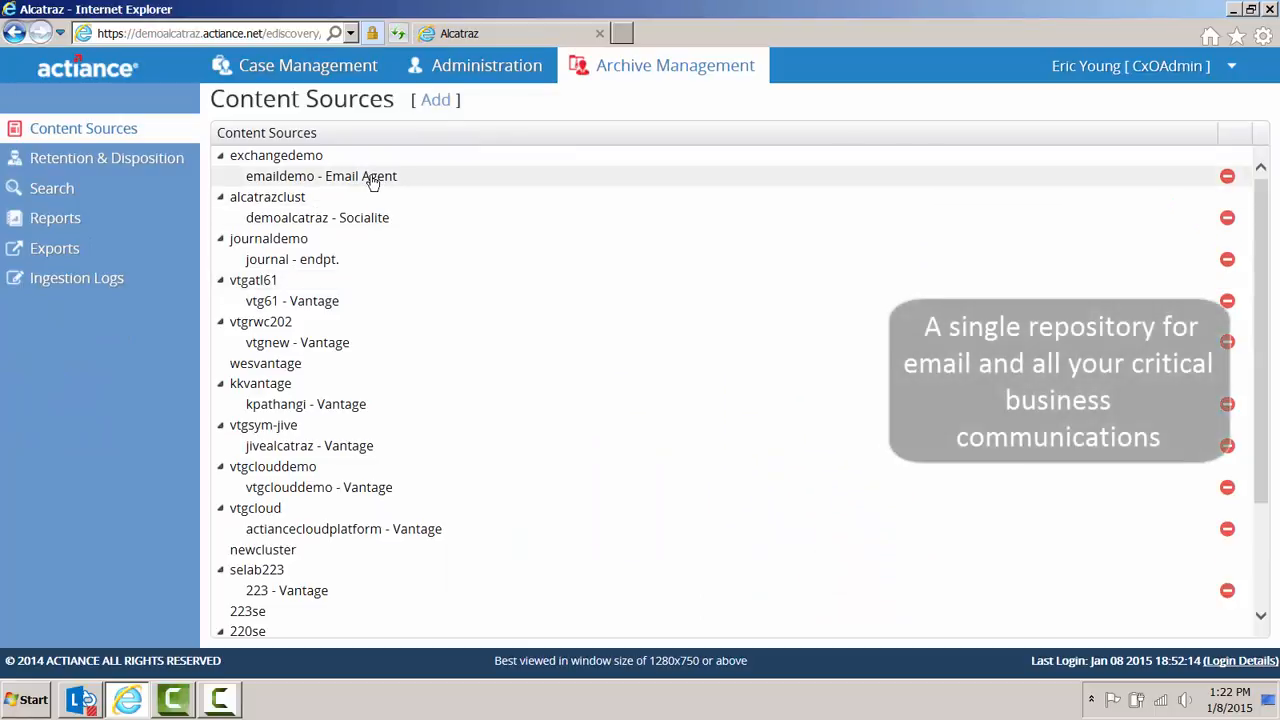
- View the configuration of the emaildemo Email Agent content source and close it without saving
click(372, 177)
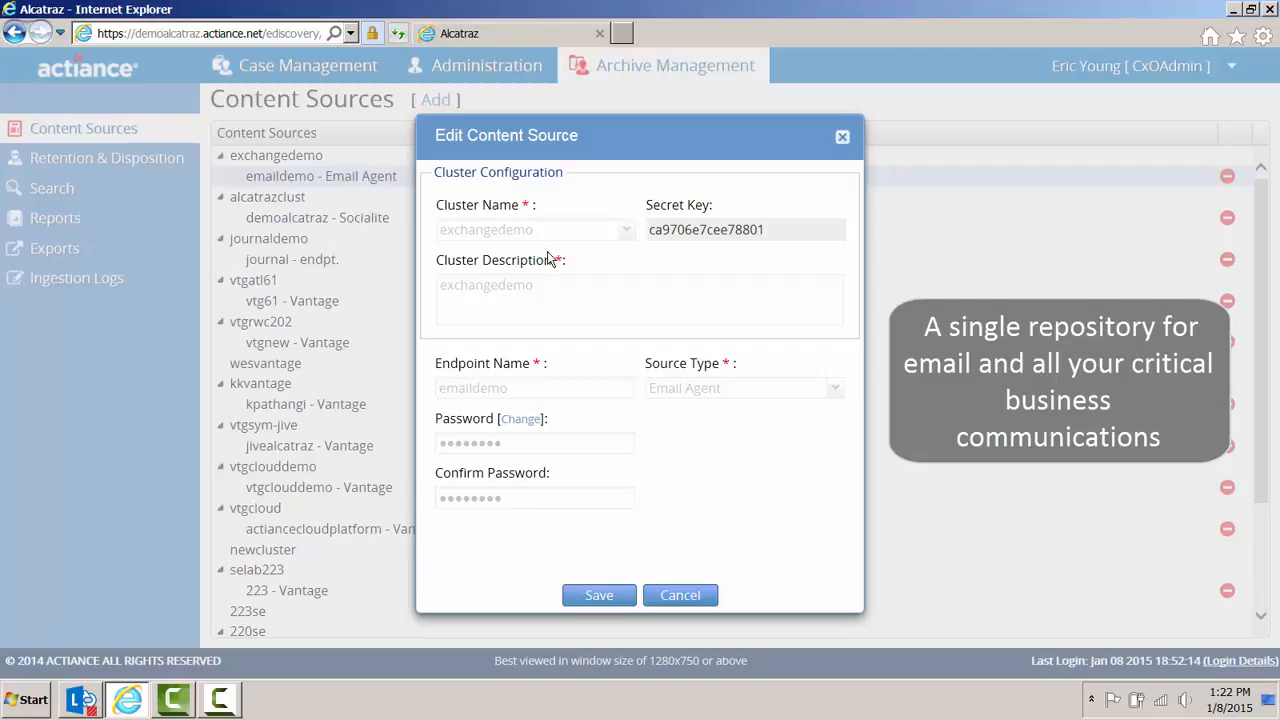
click(679, 598)
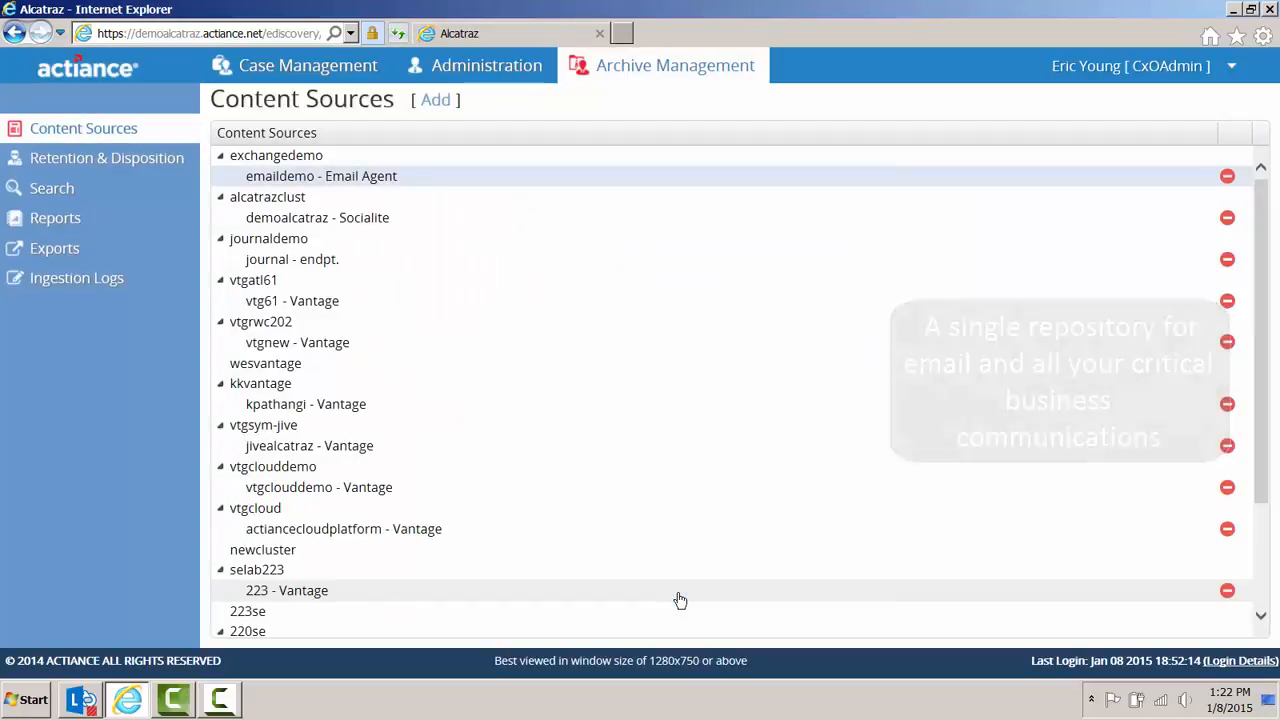
- Open the Sr. Mid Managers retention policy and examine its retention period and enable options without saving
click(140, 165)
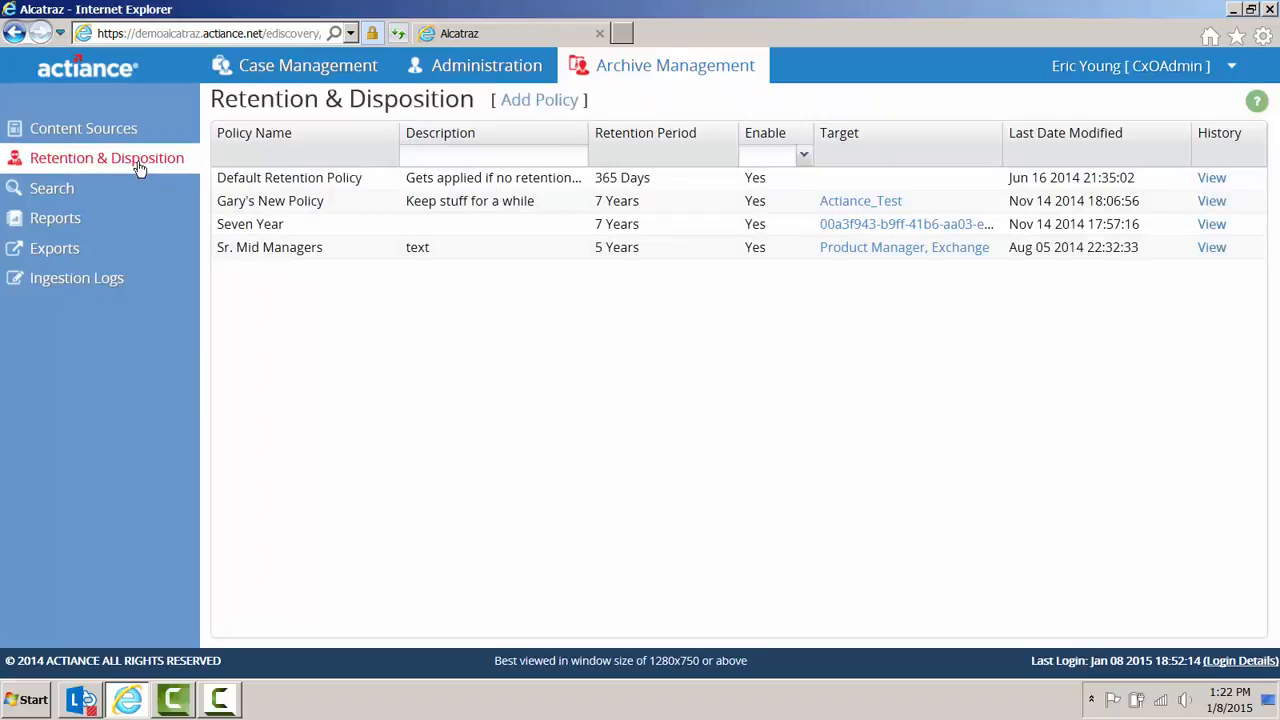
double_click(422, 256)
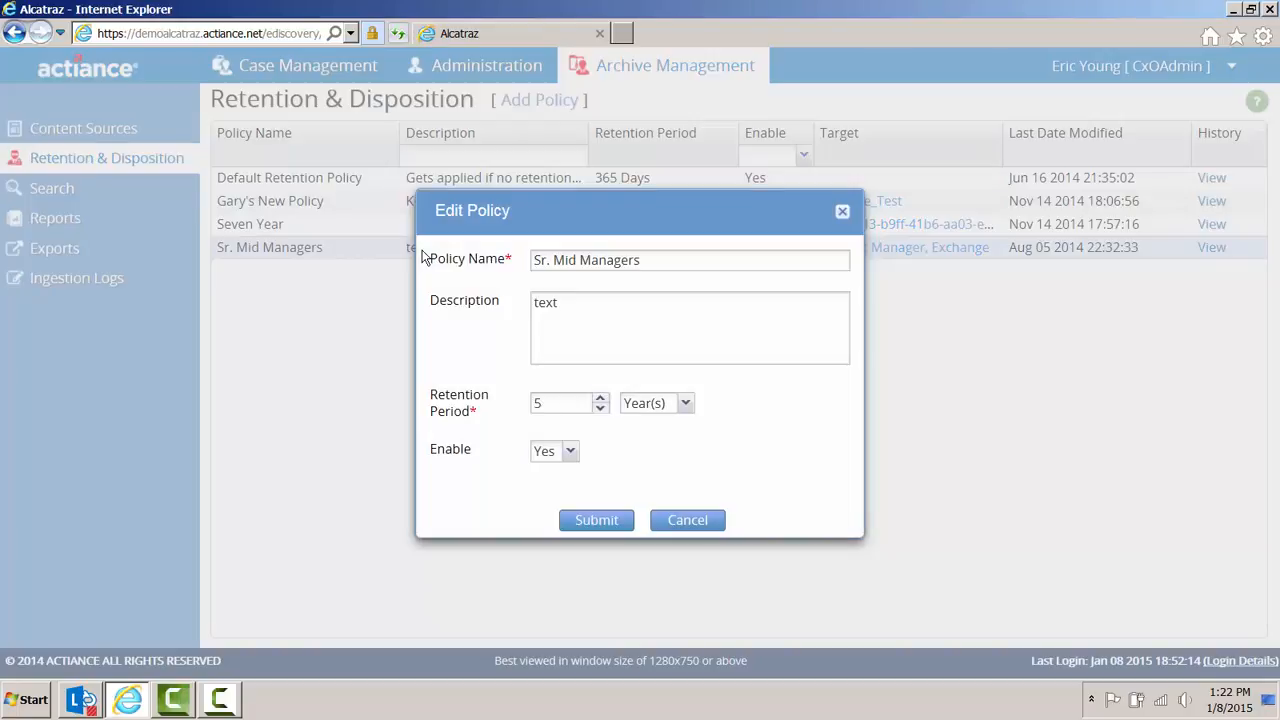
click(601, 410)
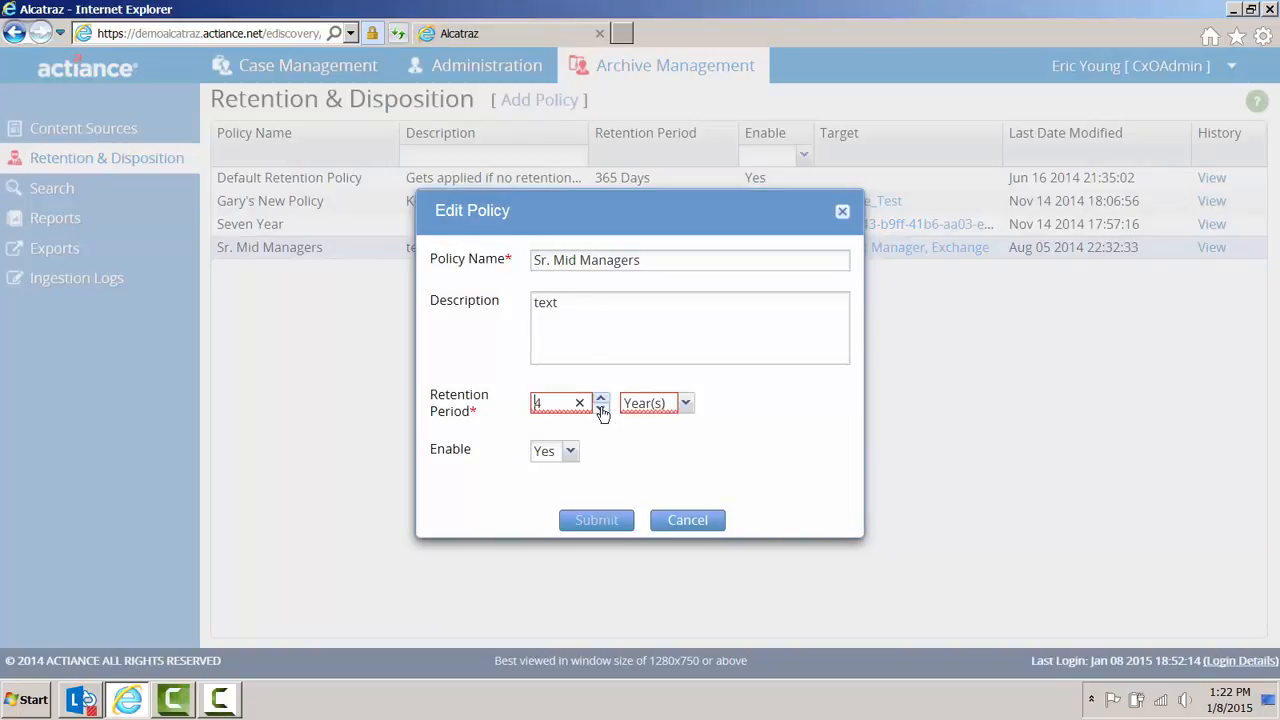
click(601, 401)
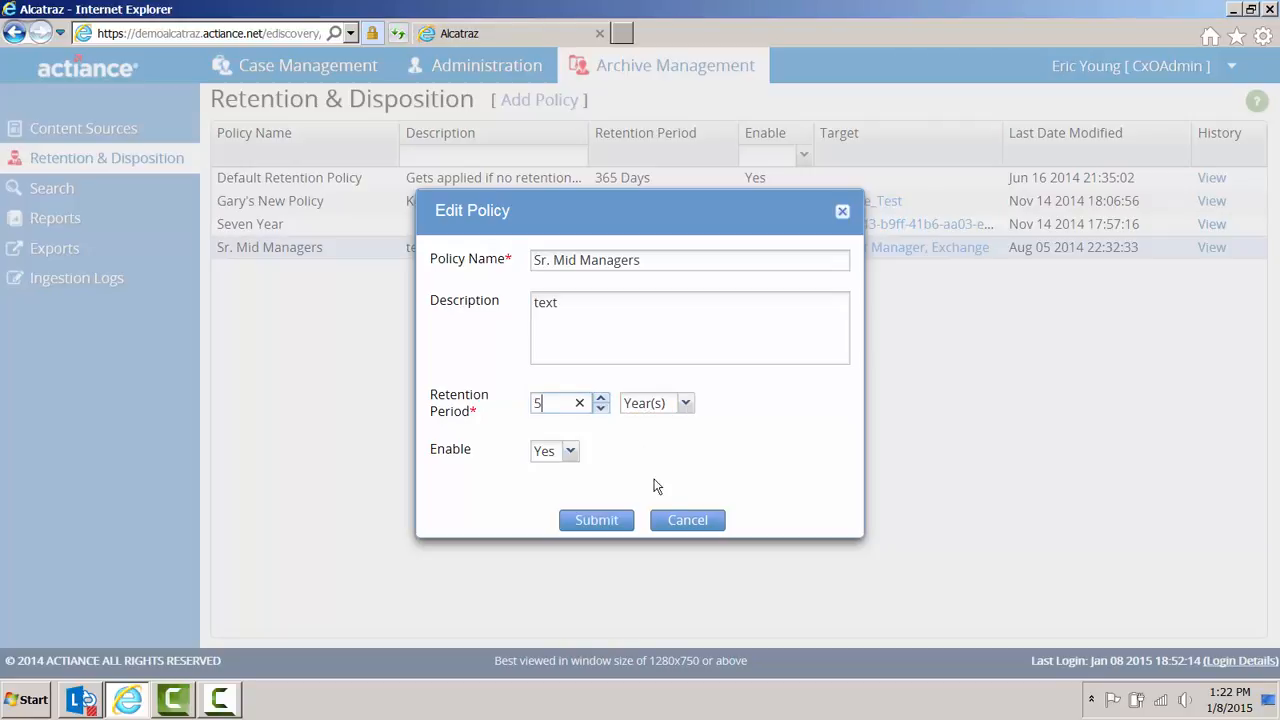
click(570, 452)
click(570, 453)
click(686, 522)
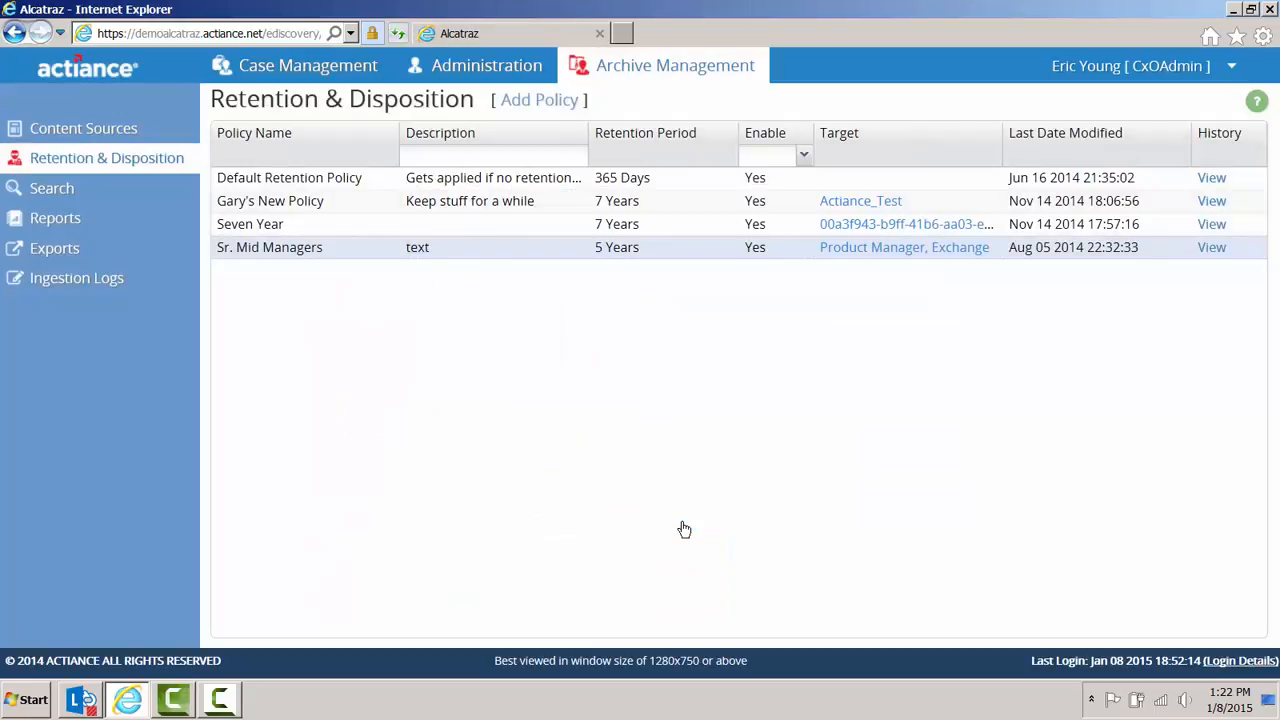
- Add the LinkedIn network to the targets of the Sr. Mid Managers retention policy
click(875, 248)
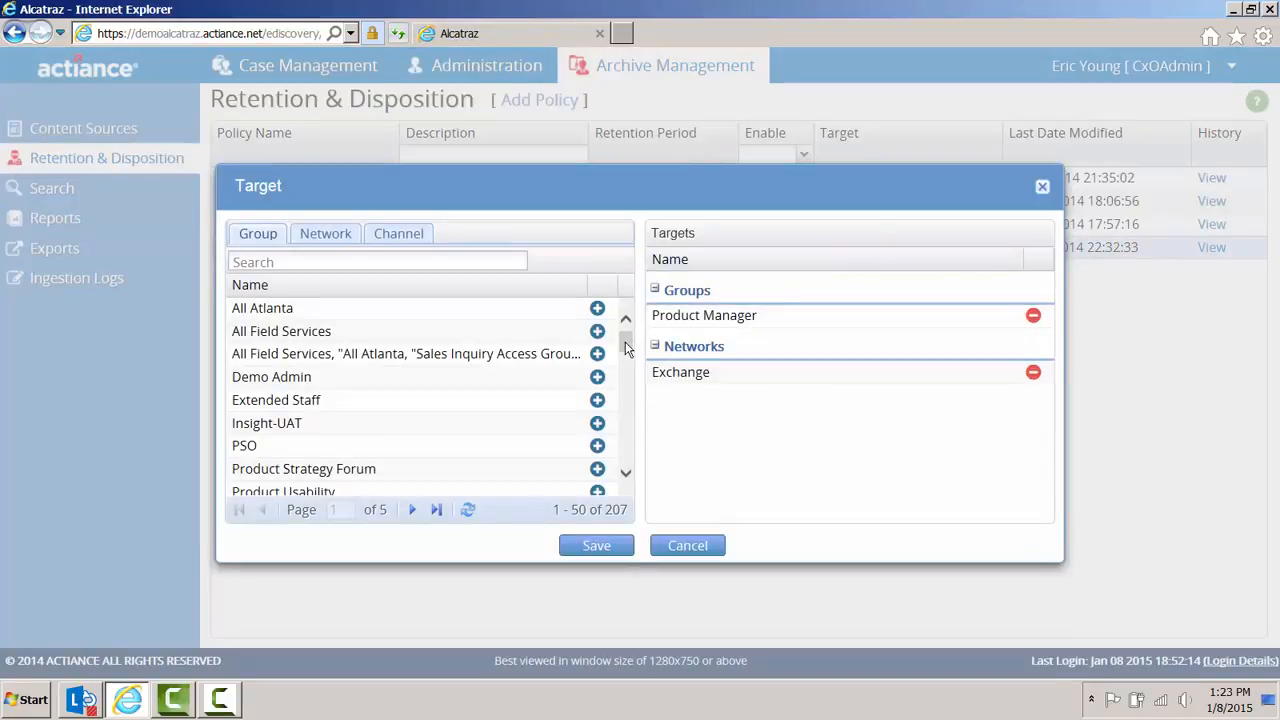
drag(626, 346, 625, 386)
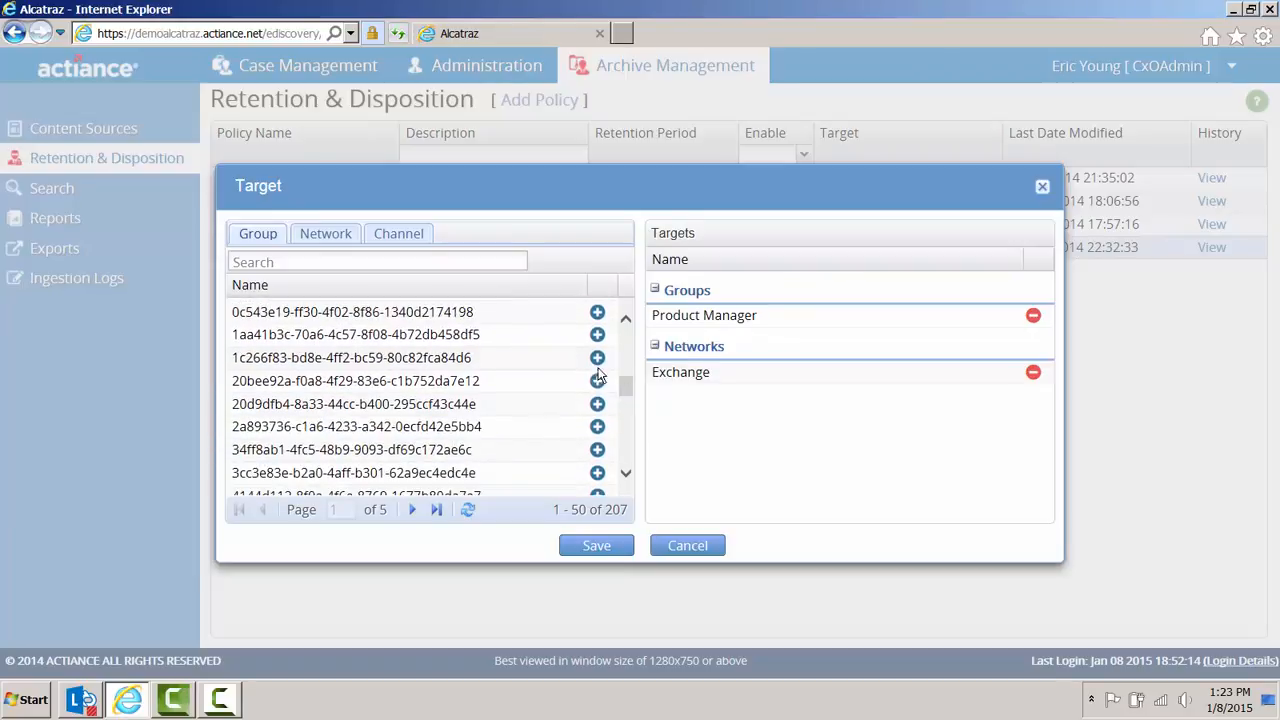
click(355, 240)
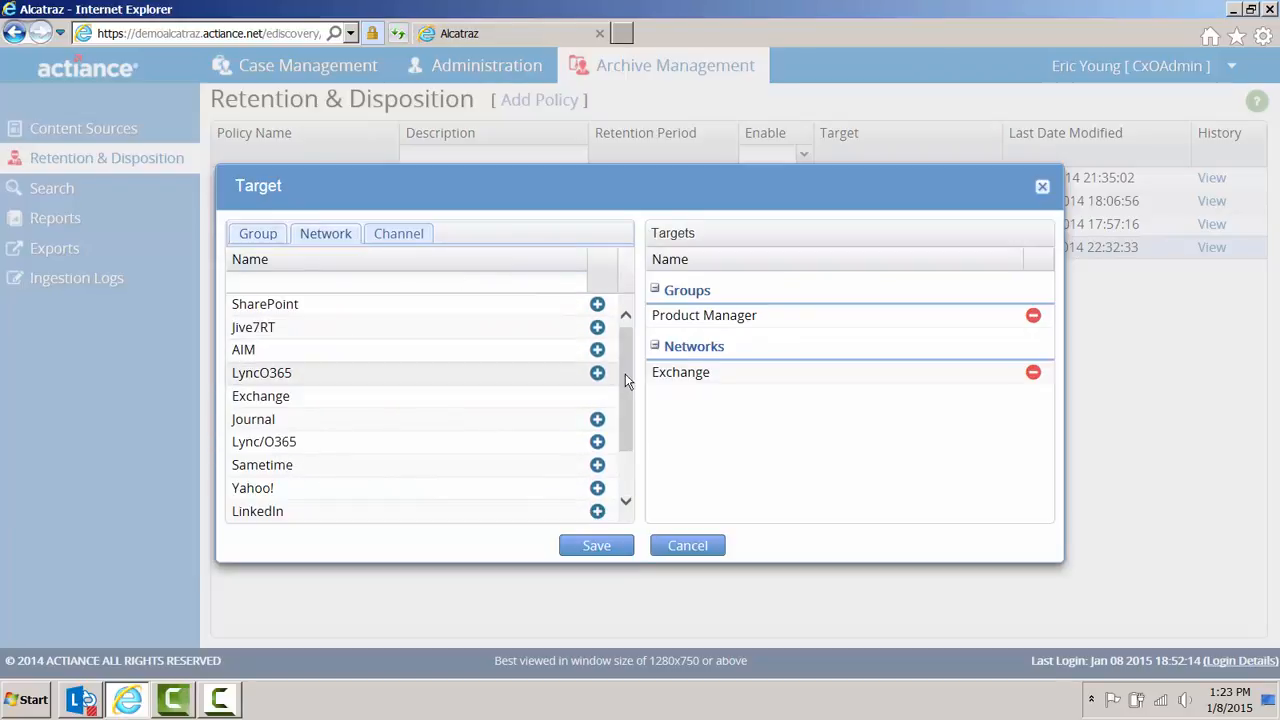
drag(627, 378, 625, 417)
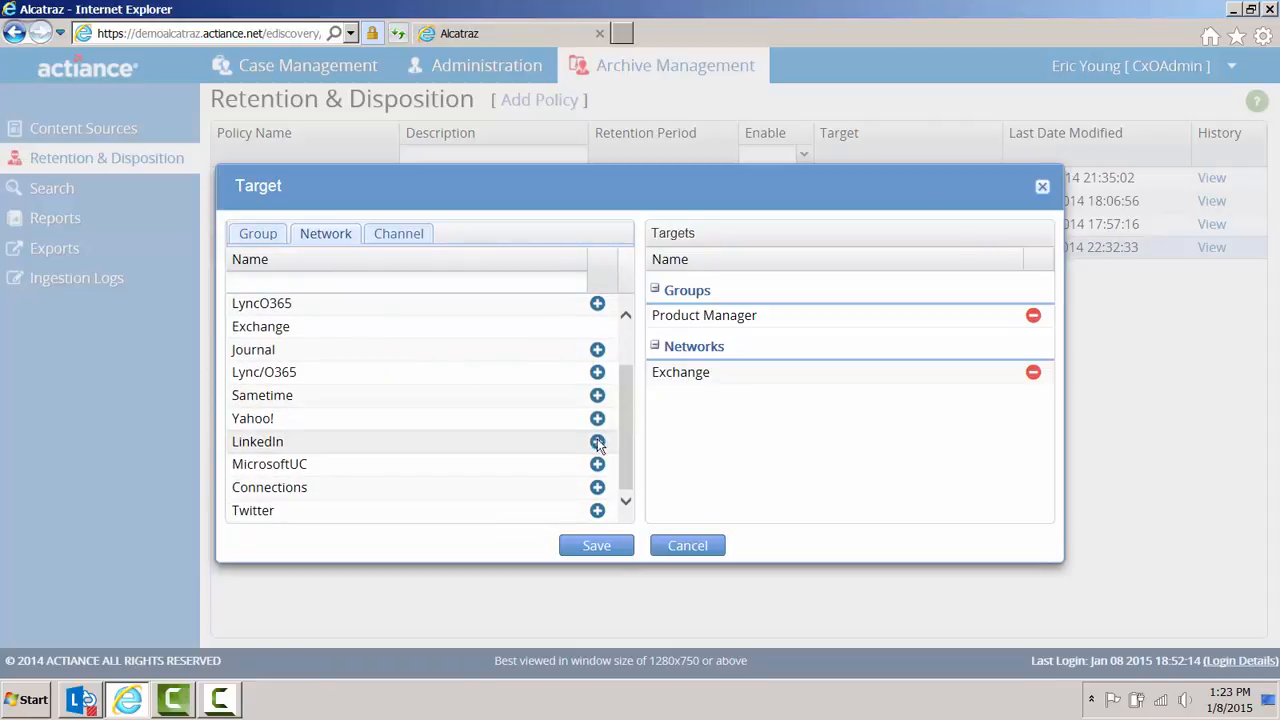
click(597, 442)
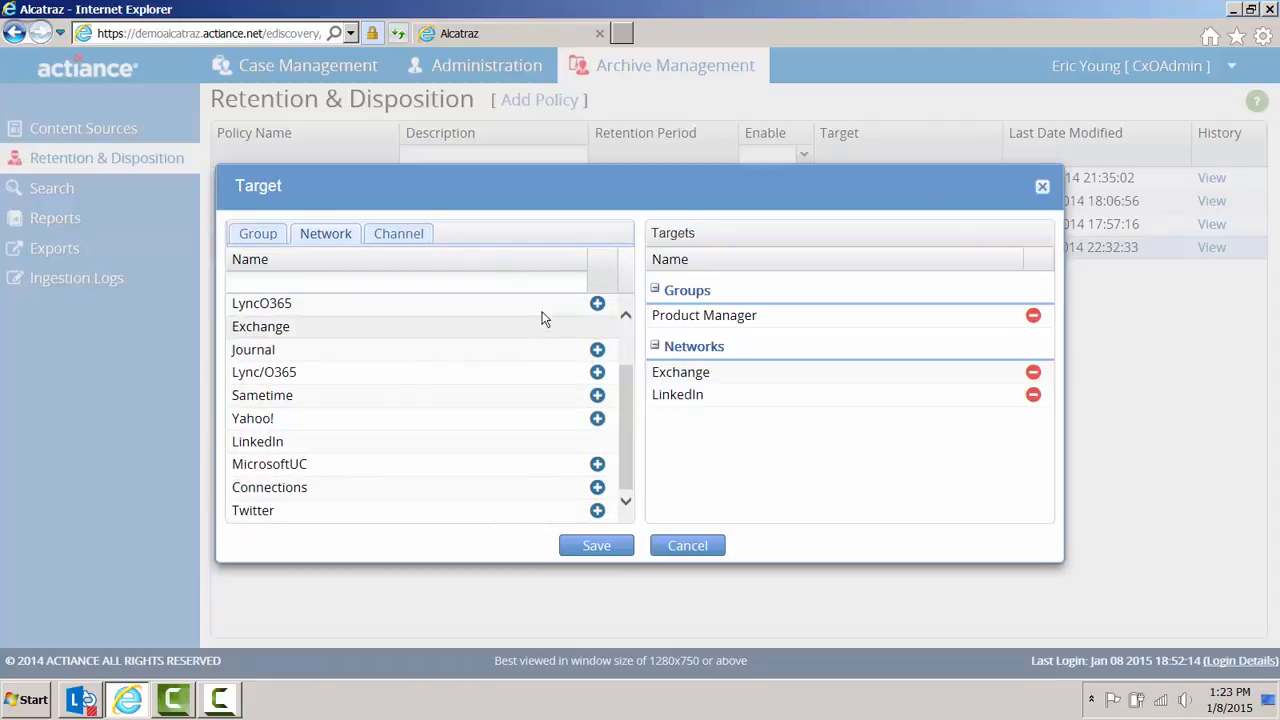
- Add the Email channel to the targets of the Sr. Mid Managers retention policy and save the target mapping
click(418, 242)
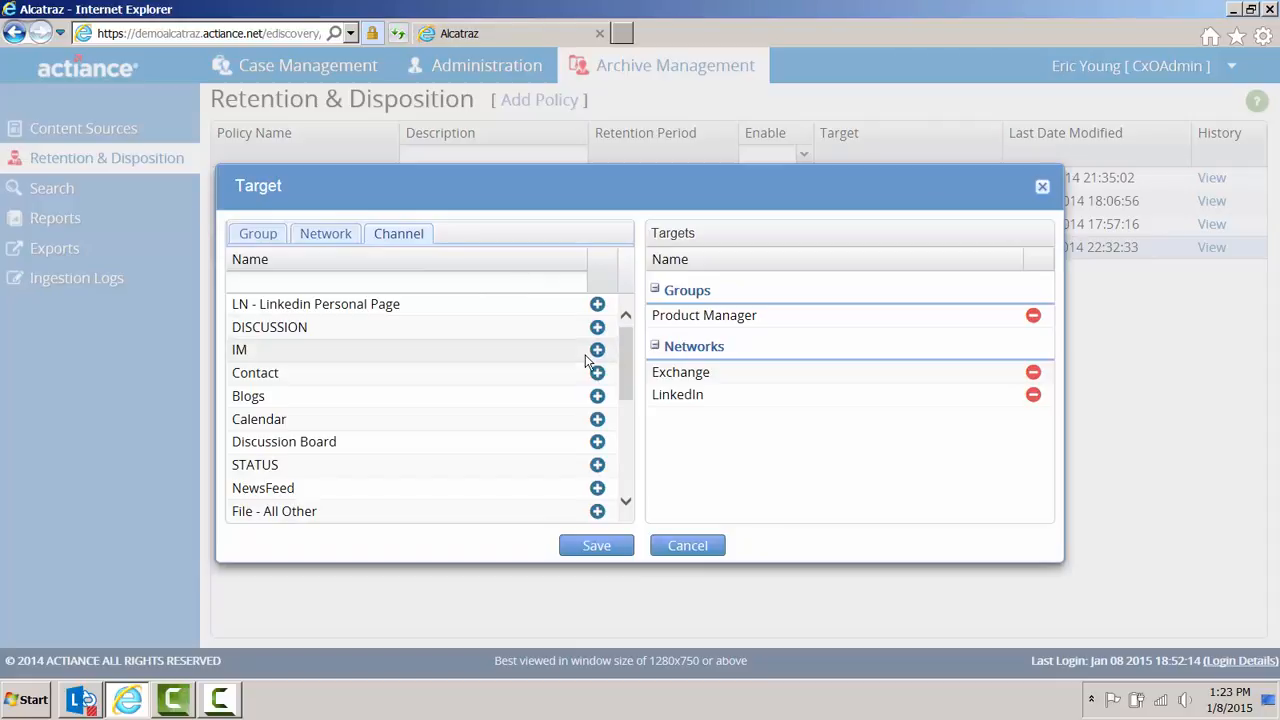
drag(625, 372, 620, 432)
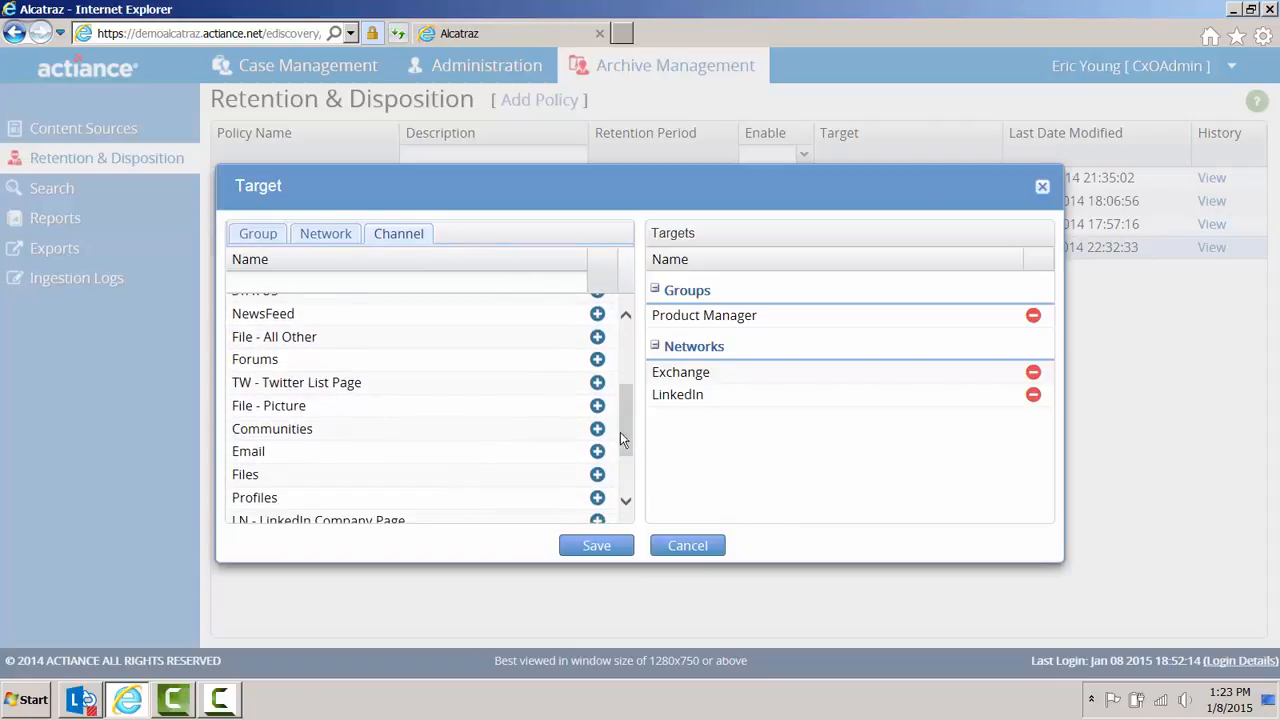
click(597, 452)
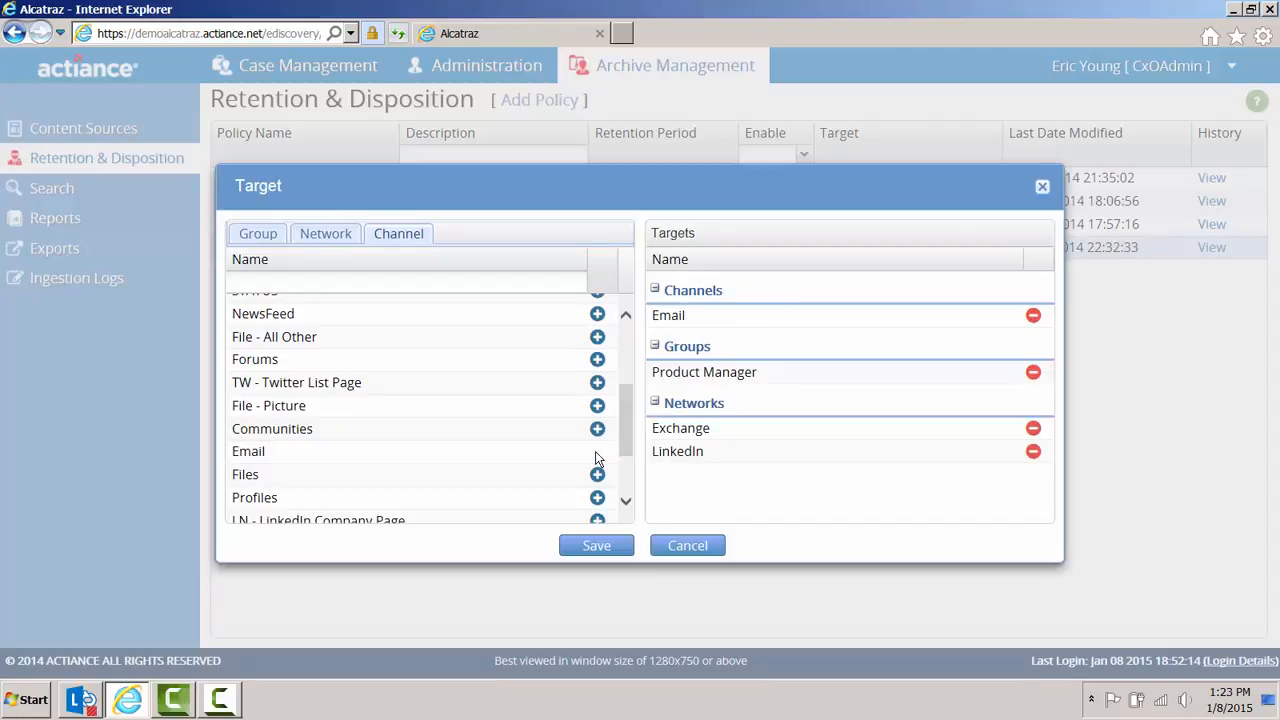
click(596, 548)
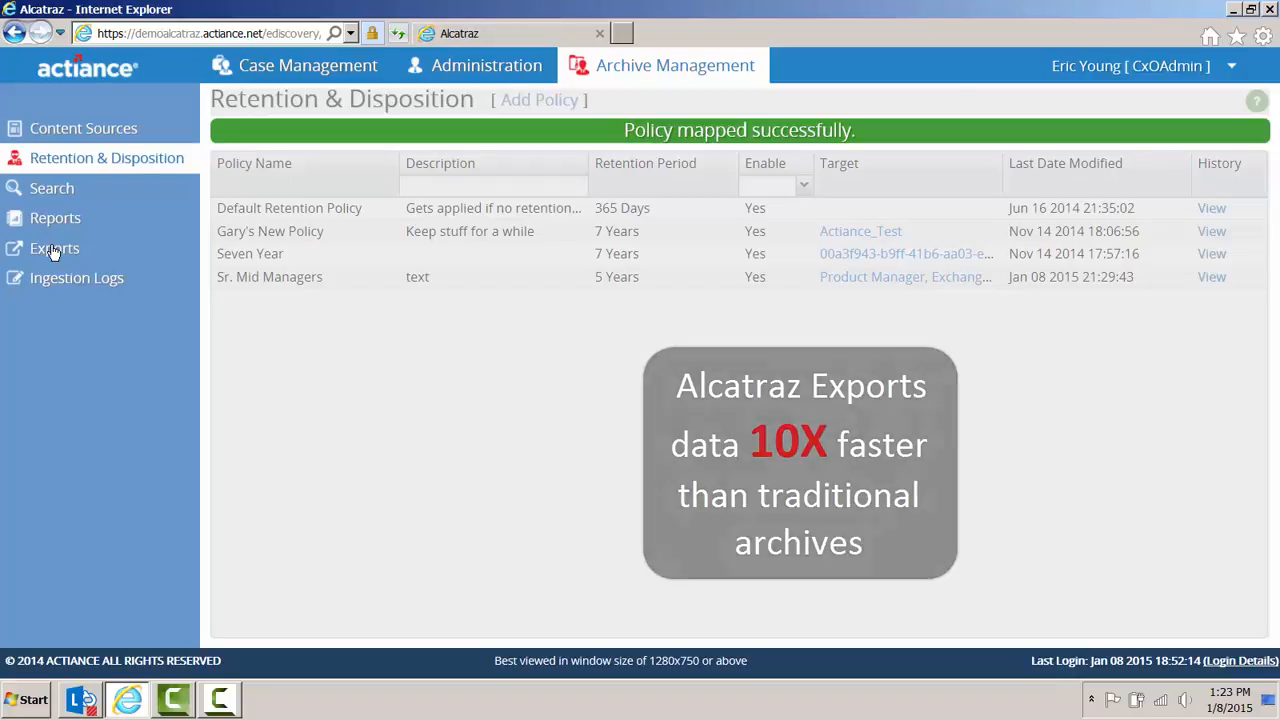
- Set up an ingestion log search by cluster for the journaldemo cluster
click(55, 284)
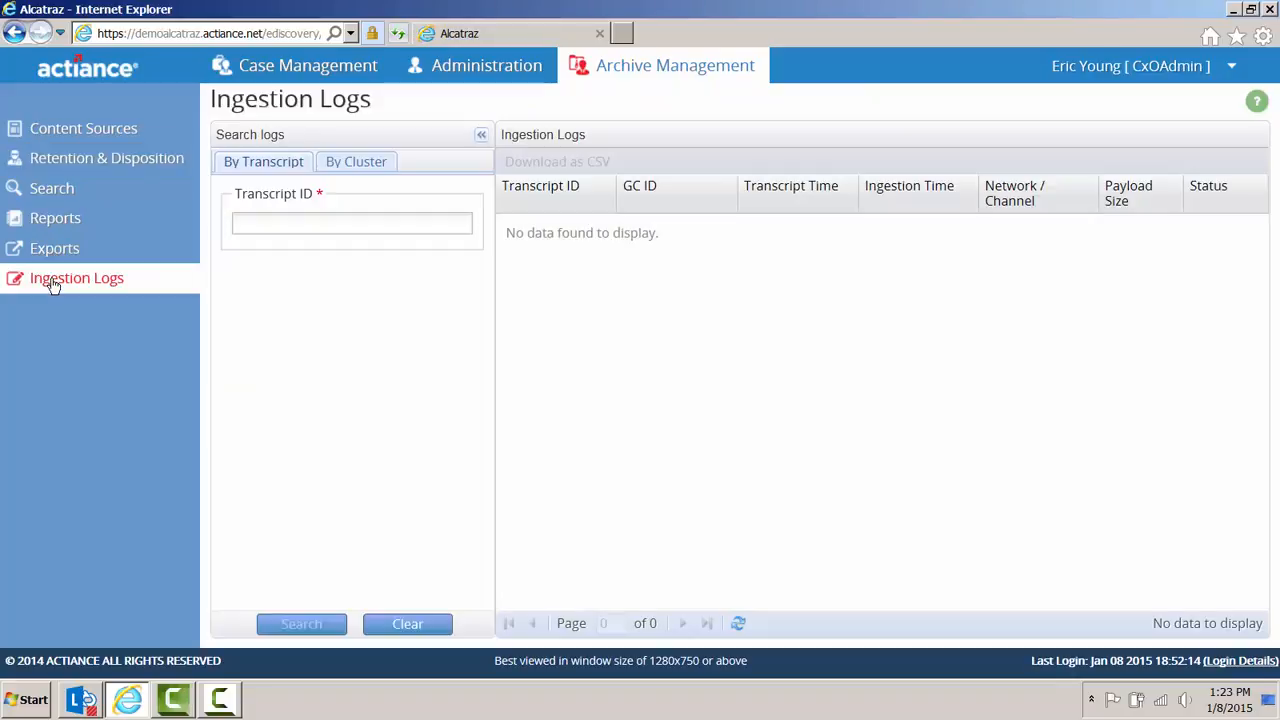
click(346, 166)
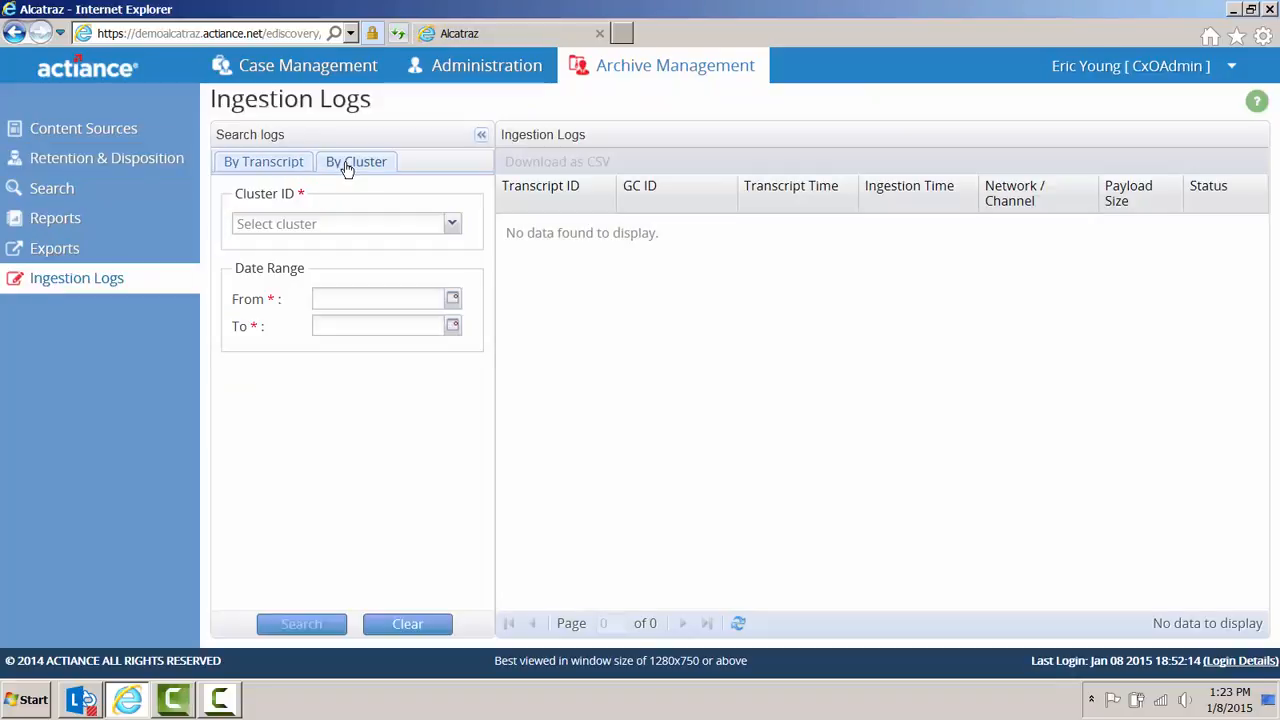
click(452, 223)
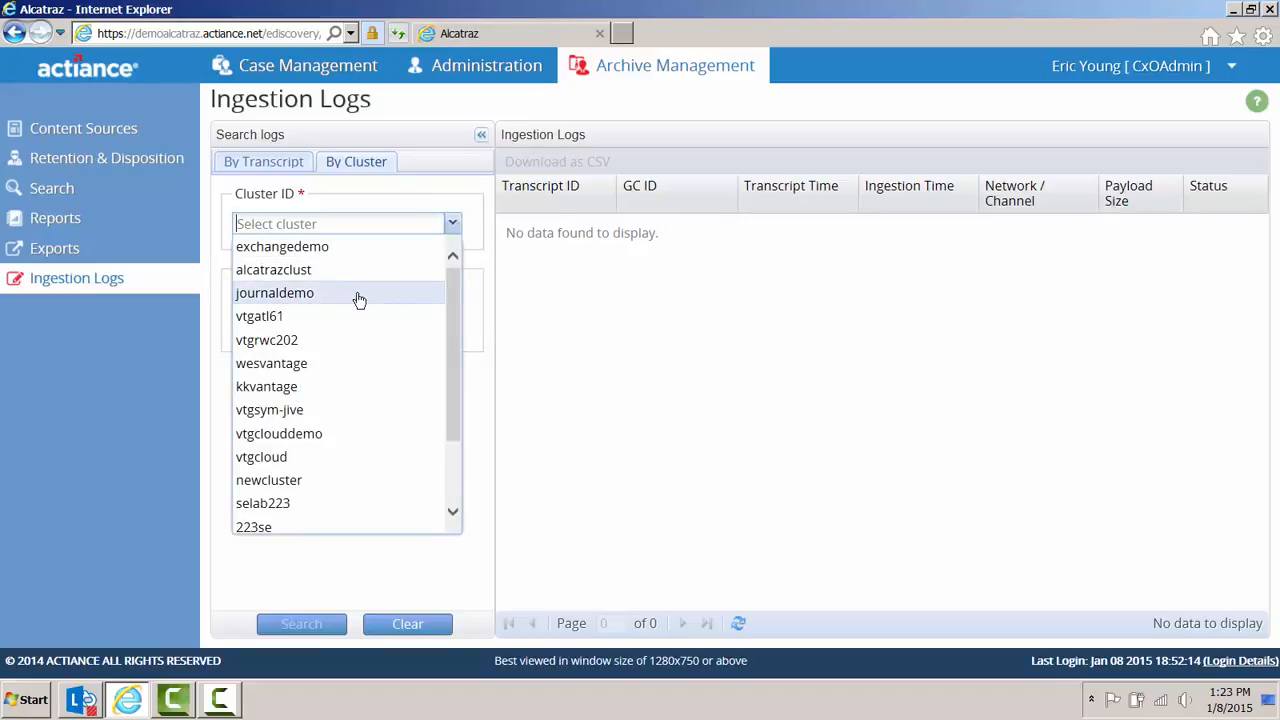
click(359, 300)
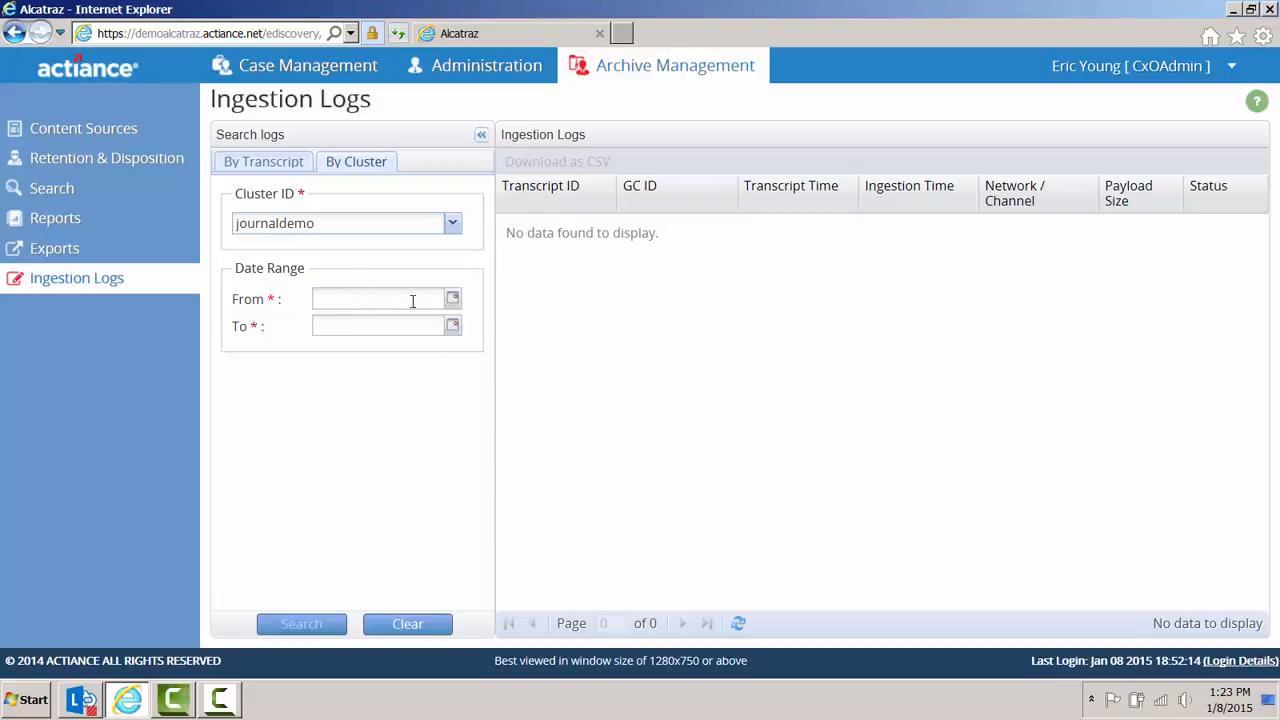
- Set the start date of the ingestion log search to 06/01/2014
click(452, 301)
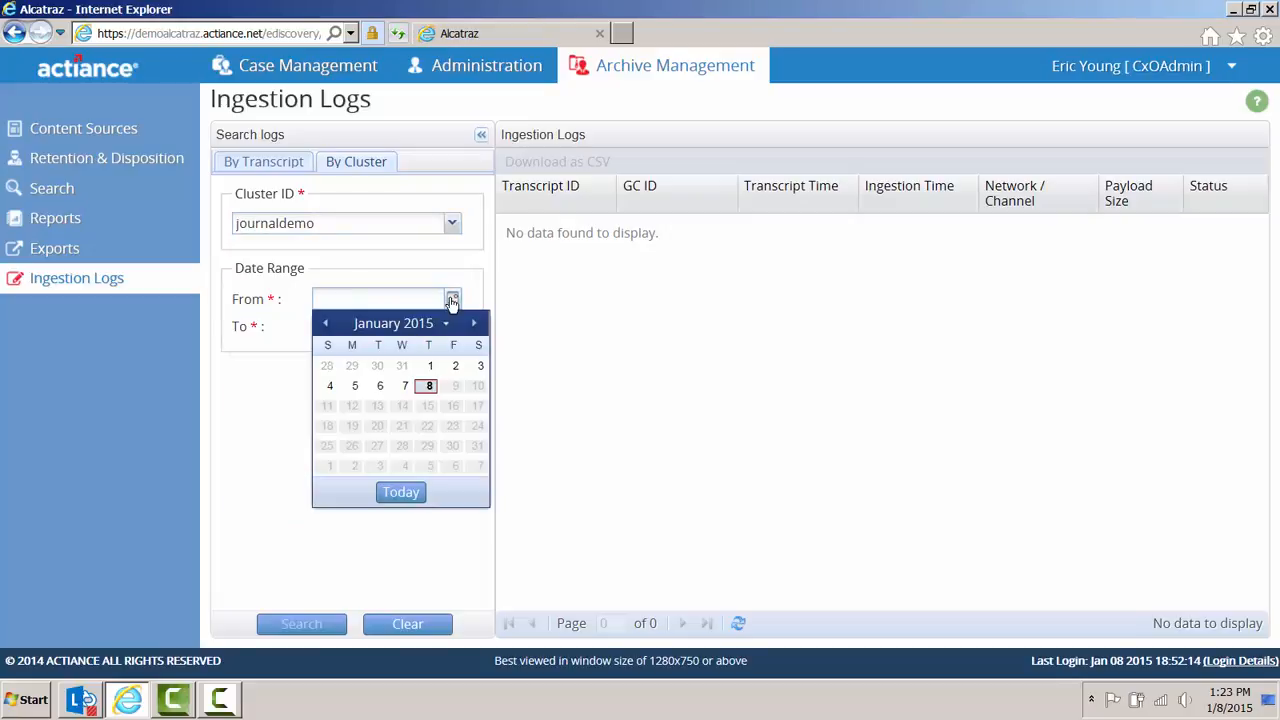
click(326, 324)
click(326, 324)
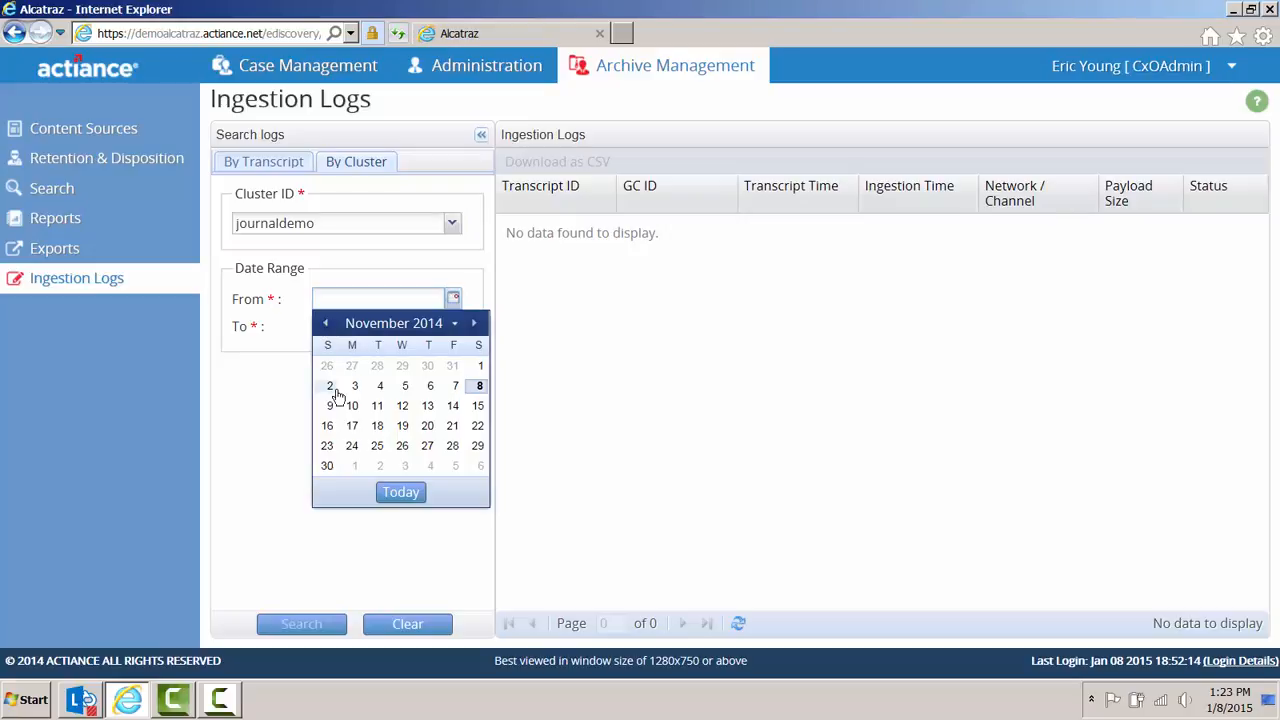
click(325, 324)
click(325, 324)
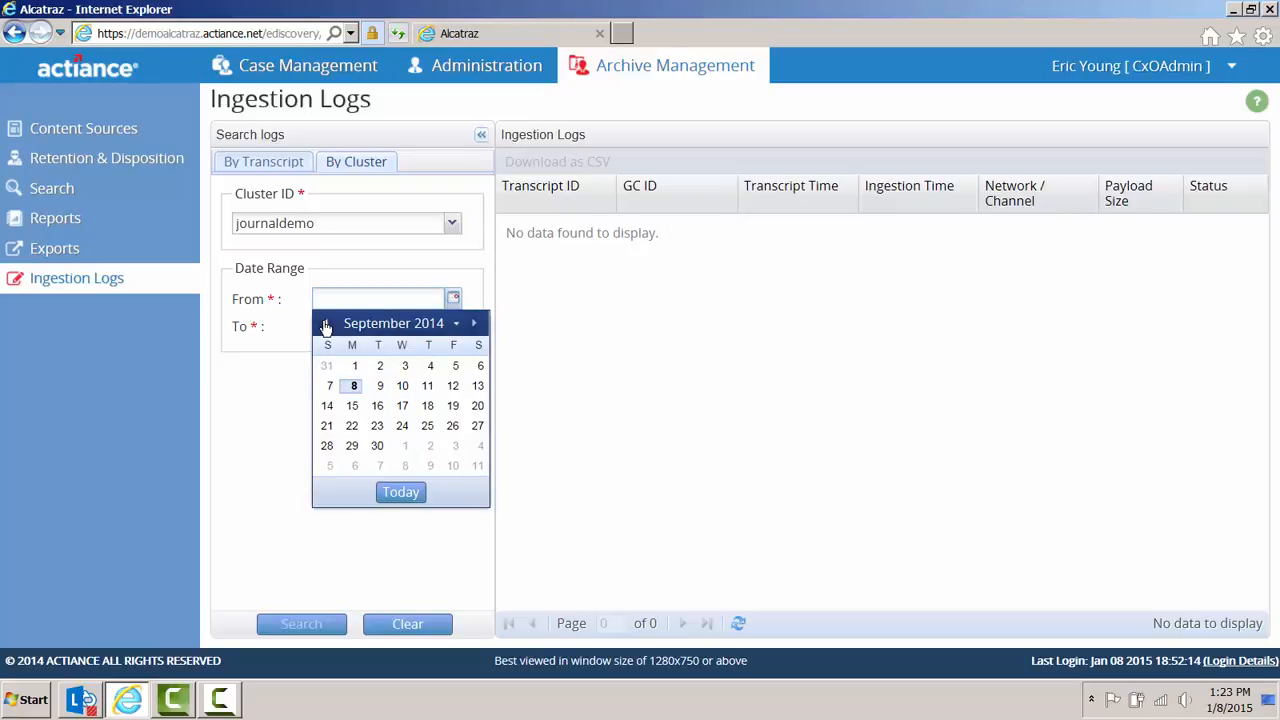
click(325, 324)
click(325, 324)
click(325, 324)
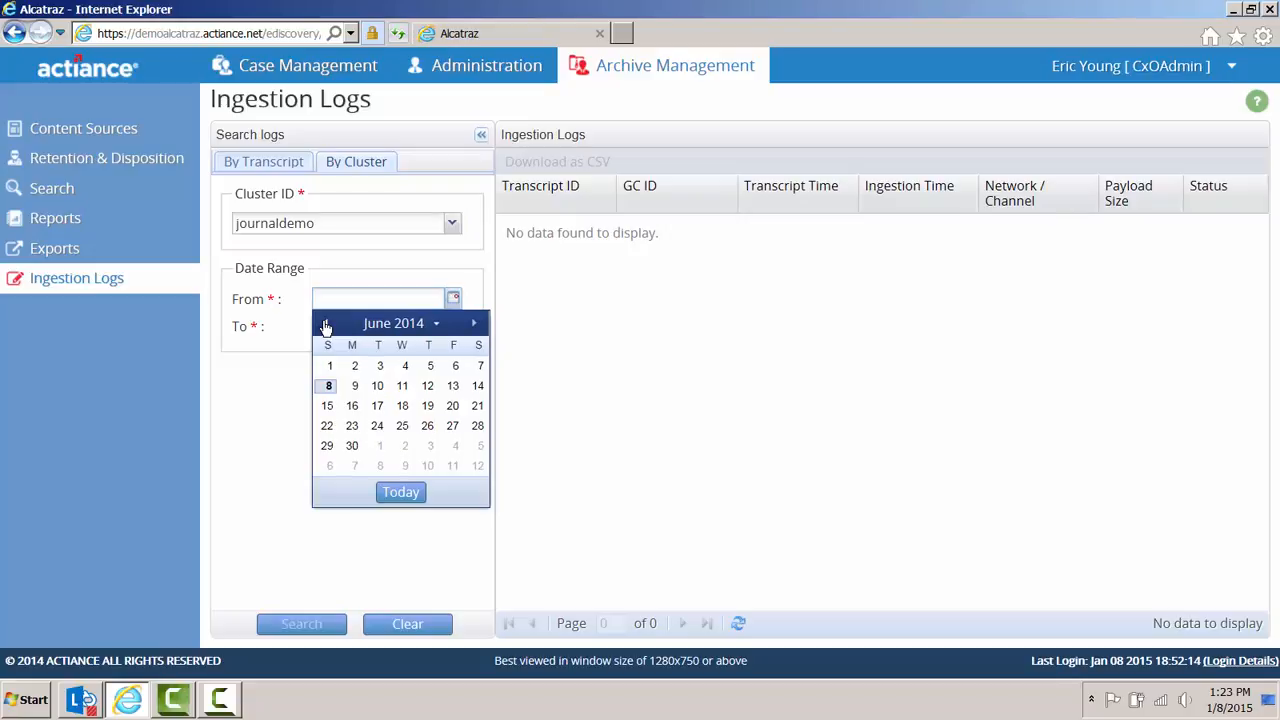
click(328, 366)
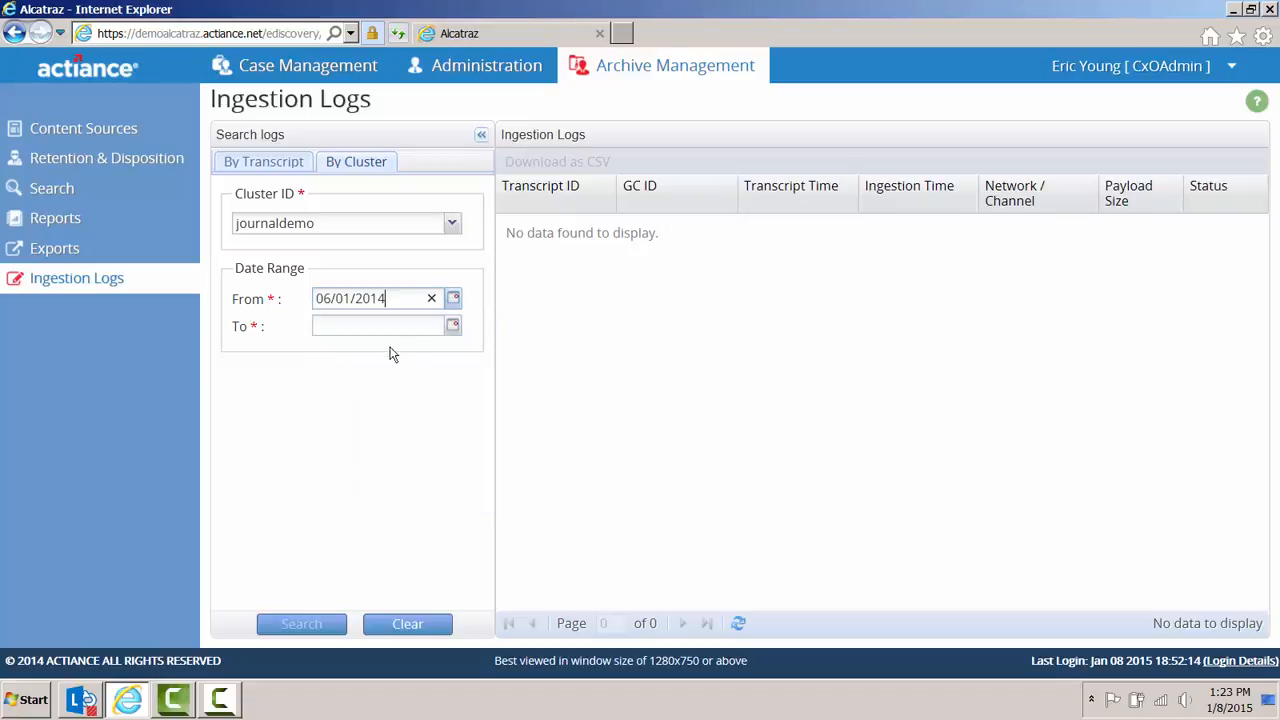
- Set the end date to 09/01/2014 and run the ingestion log search
click(453, 325)
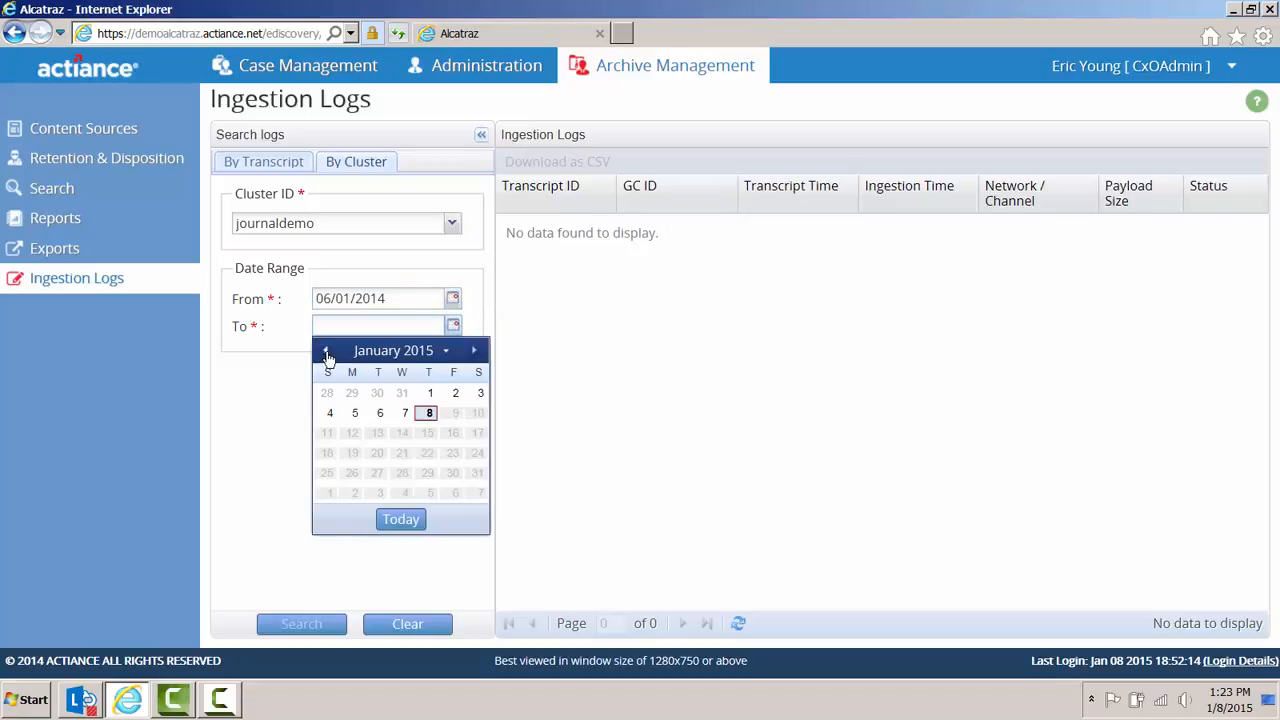
click(326, 351)
click(326, 351)
click(326, 351)
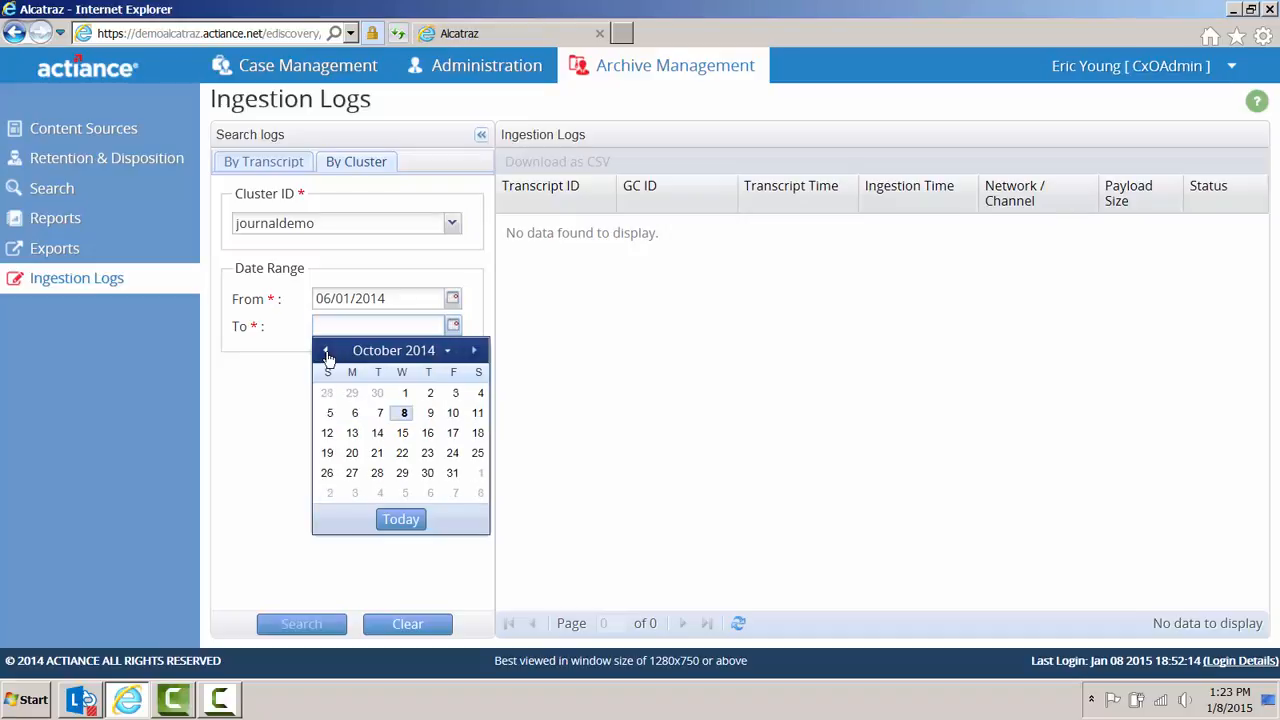
click(326, 351)
click(353, 393)
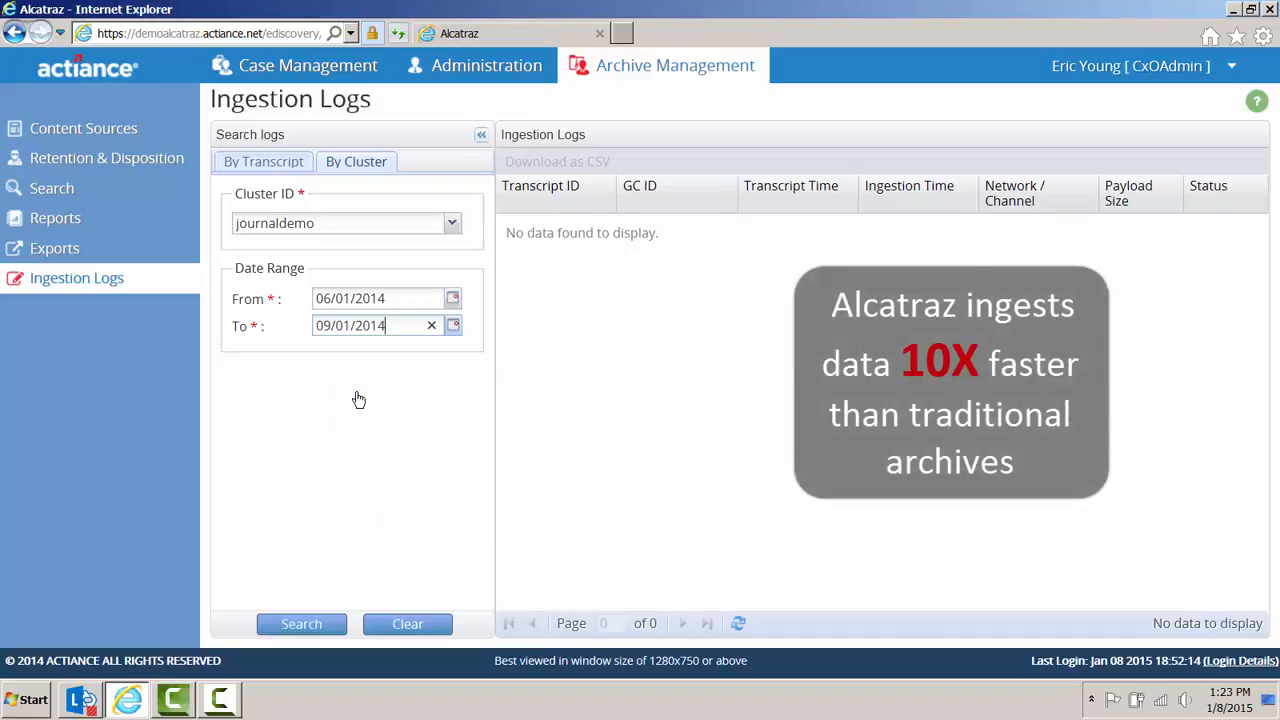
click(302, 624)
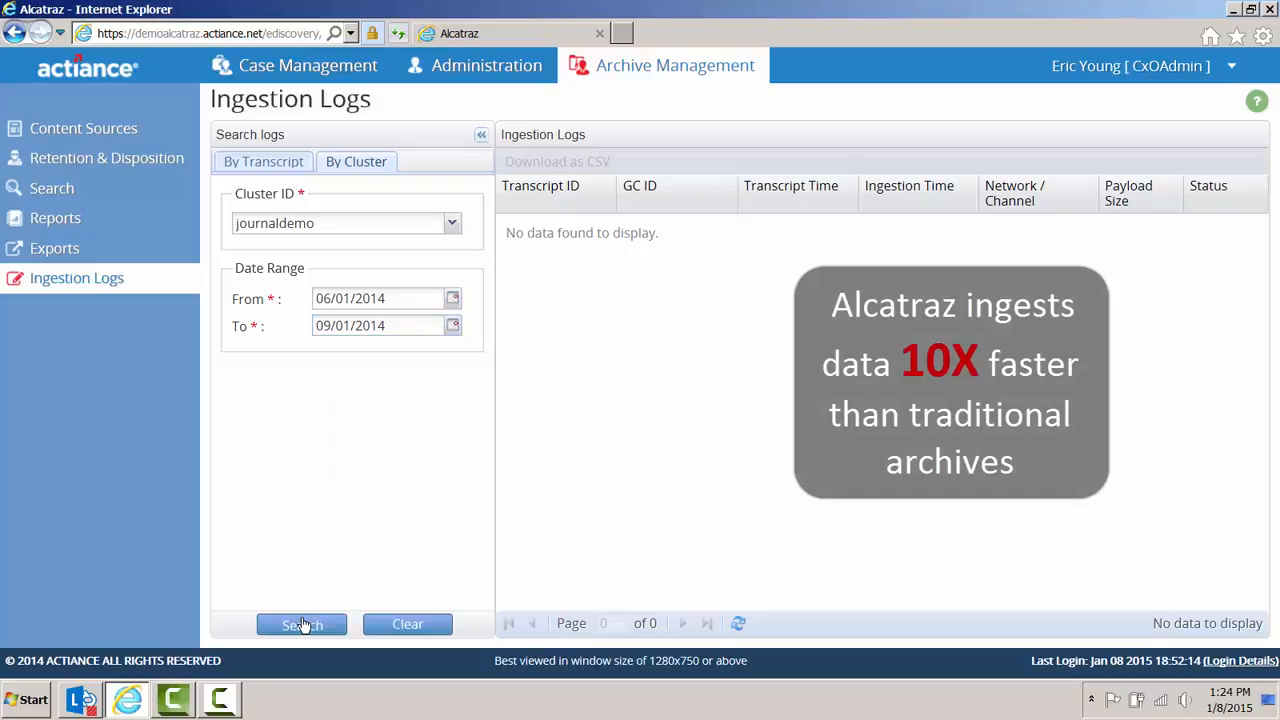